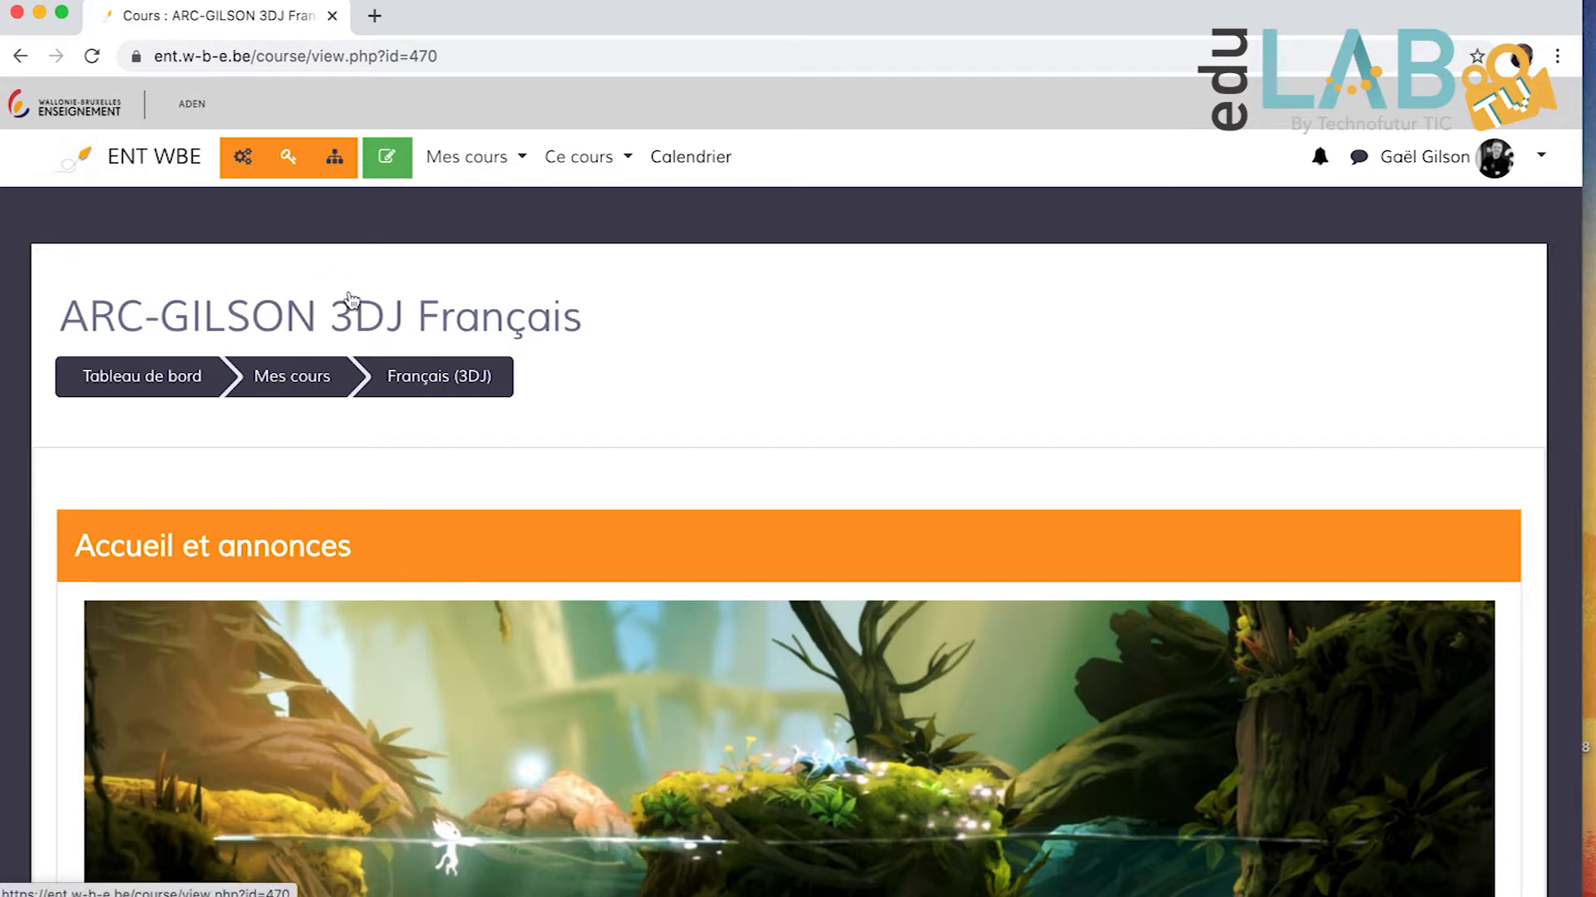
# - Open the group management page (Groupes) of the Français (3DJ) course
pyautogui.click(241, 165)
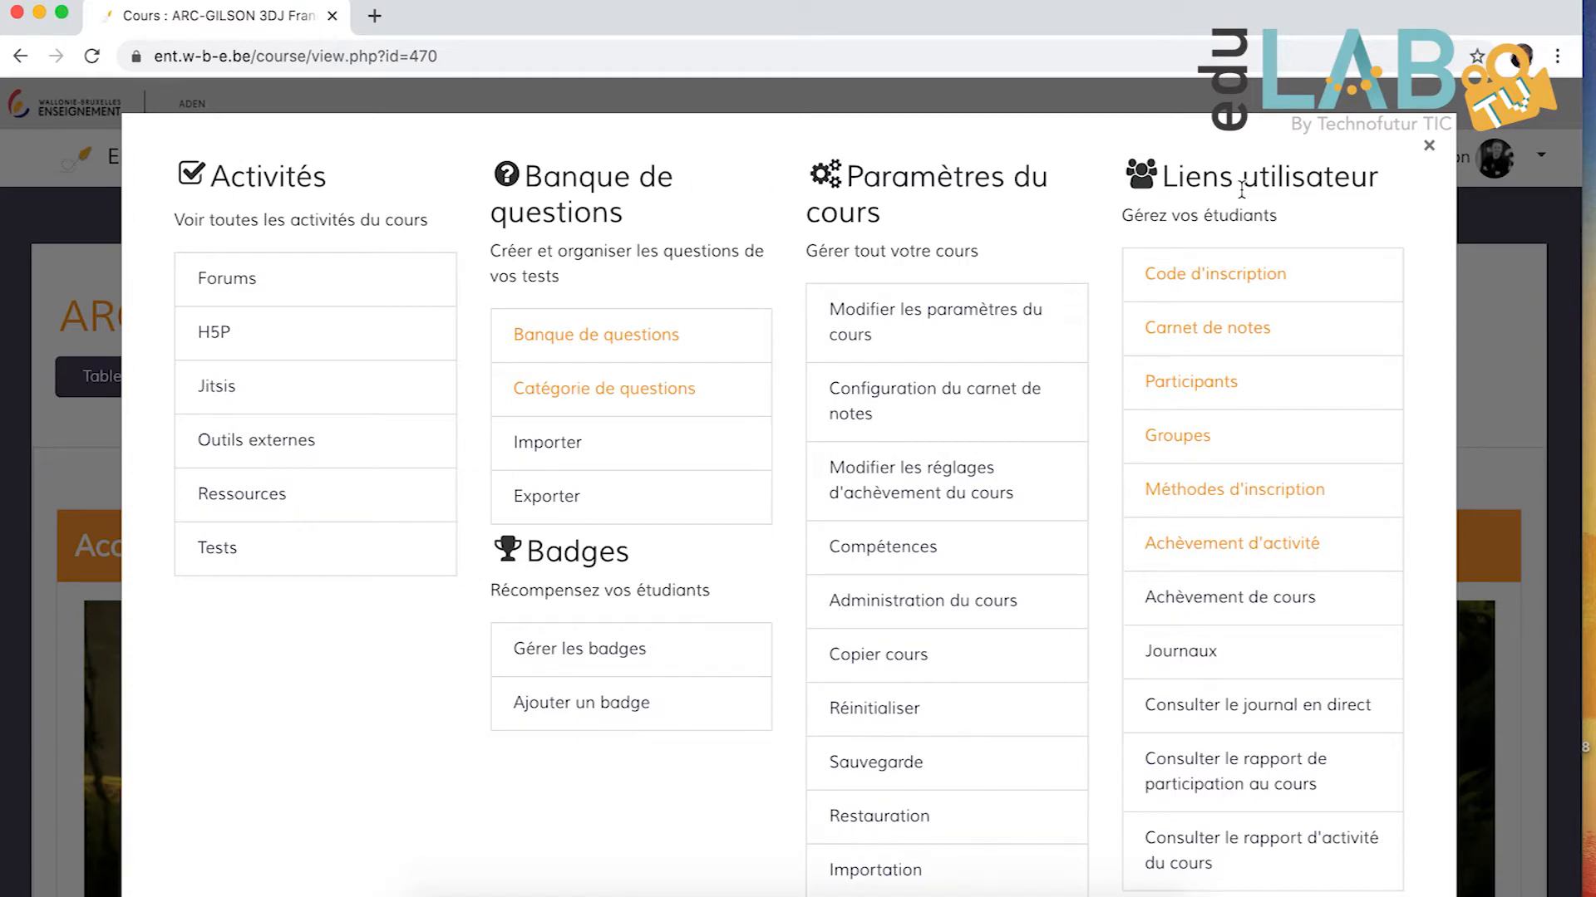
pyautogui.click(1164, 443)
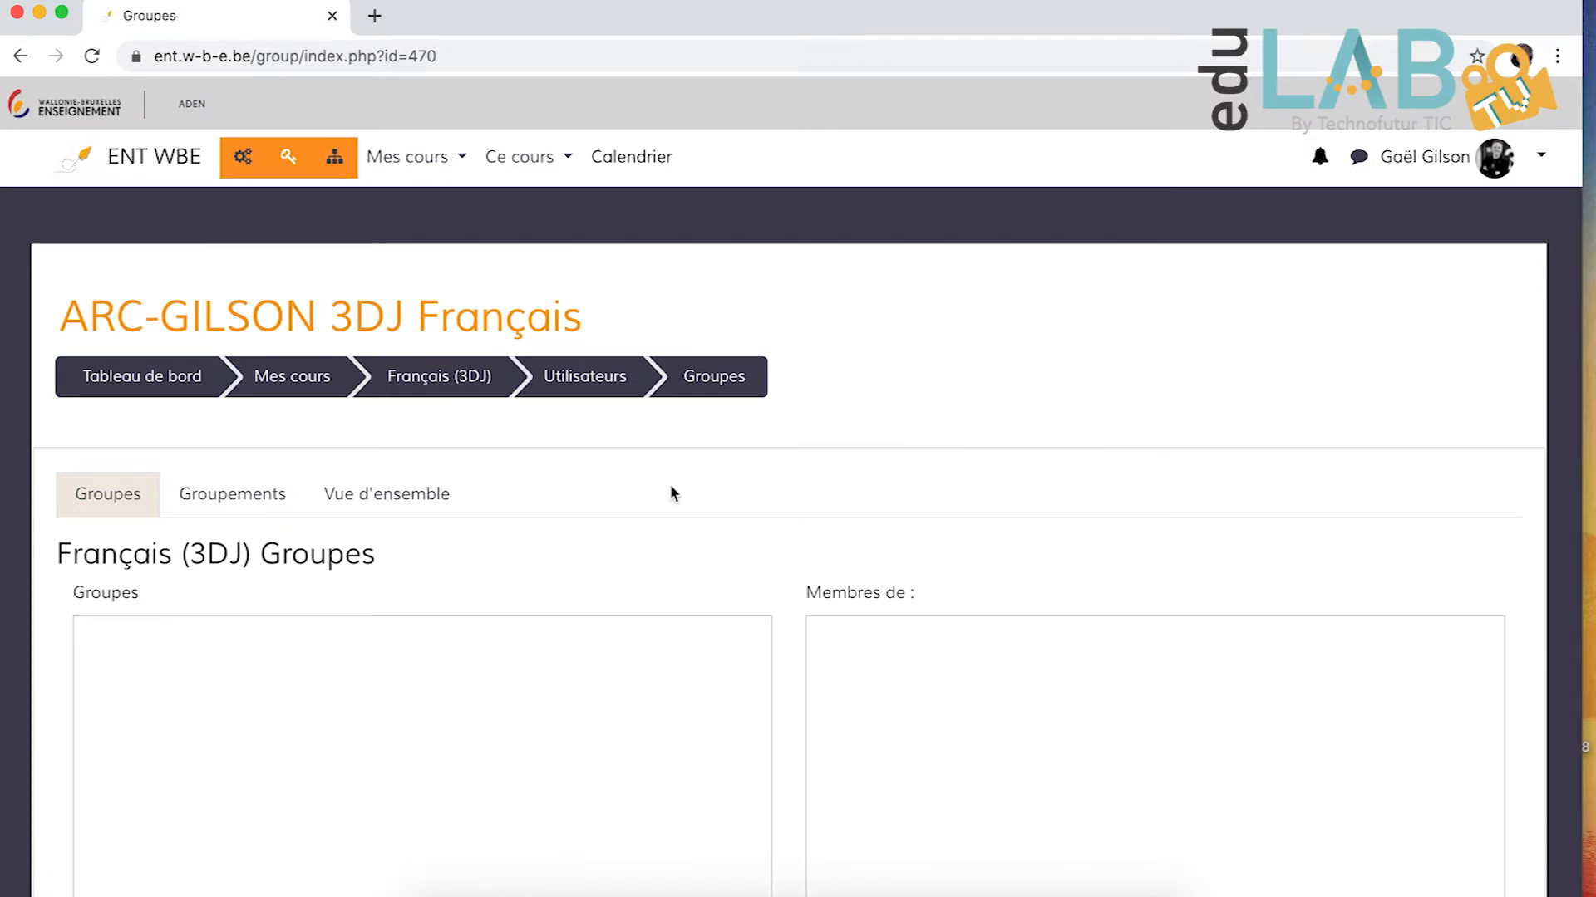
pyautogui.scroll(-5, 634, 520)
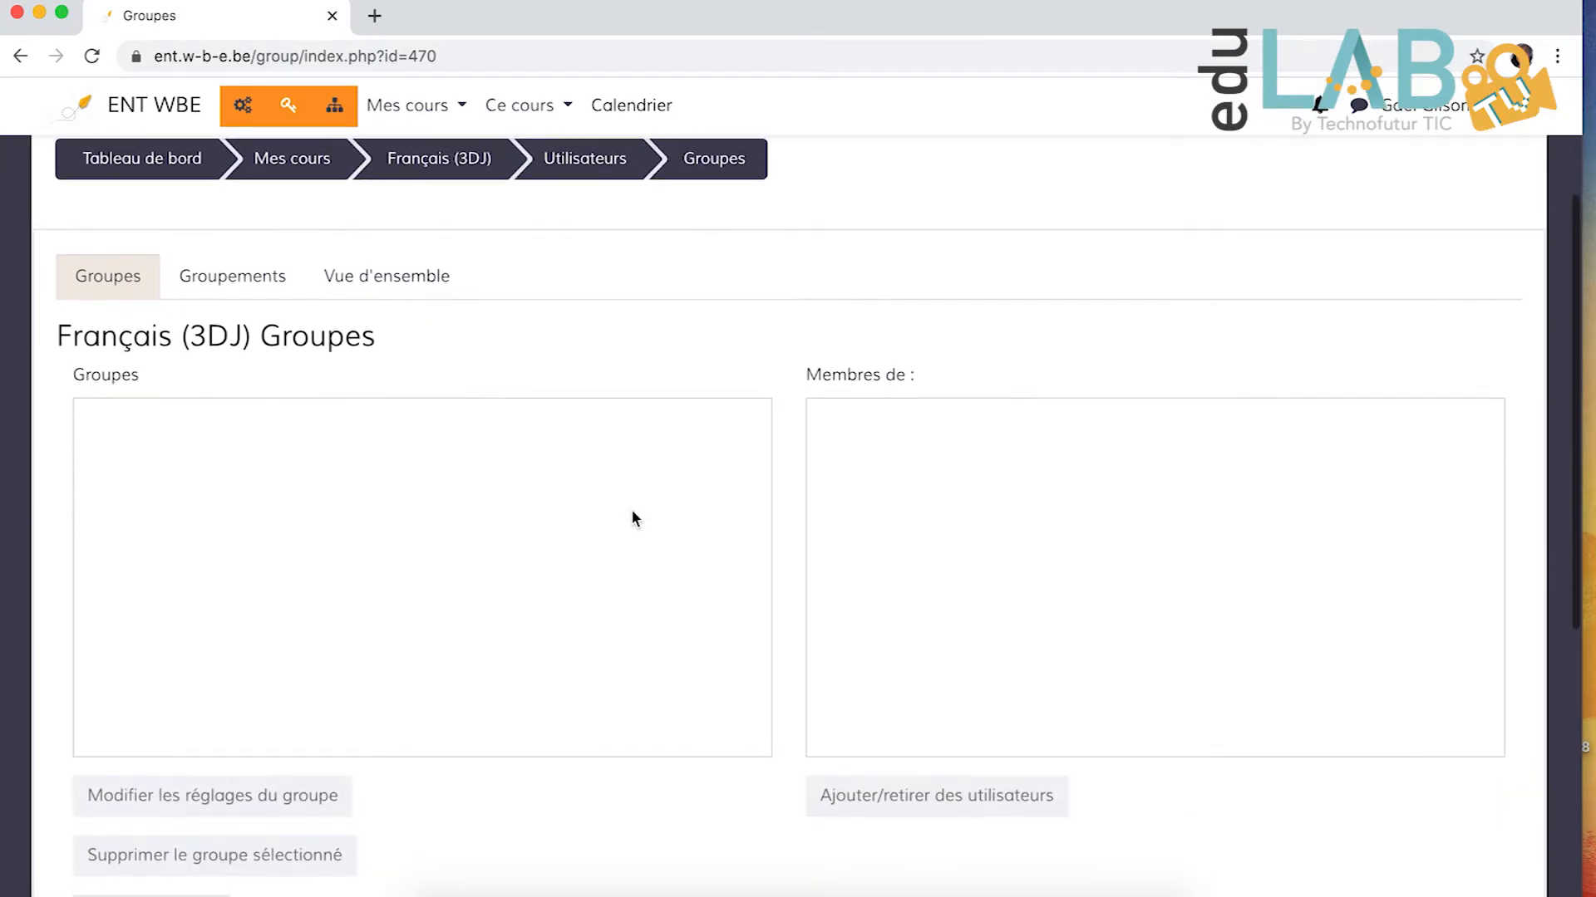
pyautogui.scroll(-1, 332, 520)
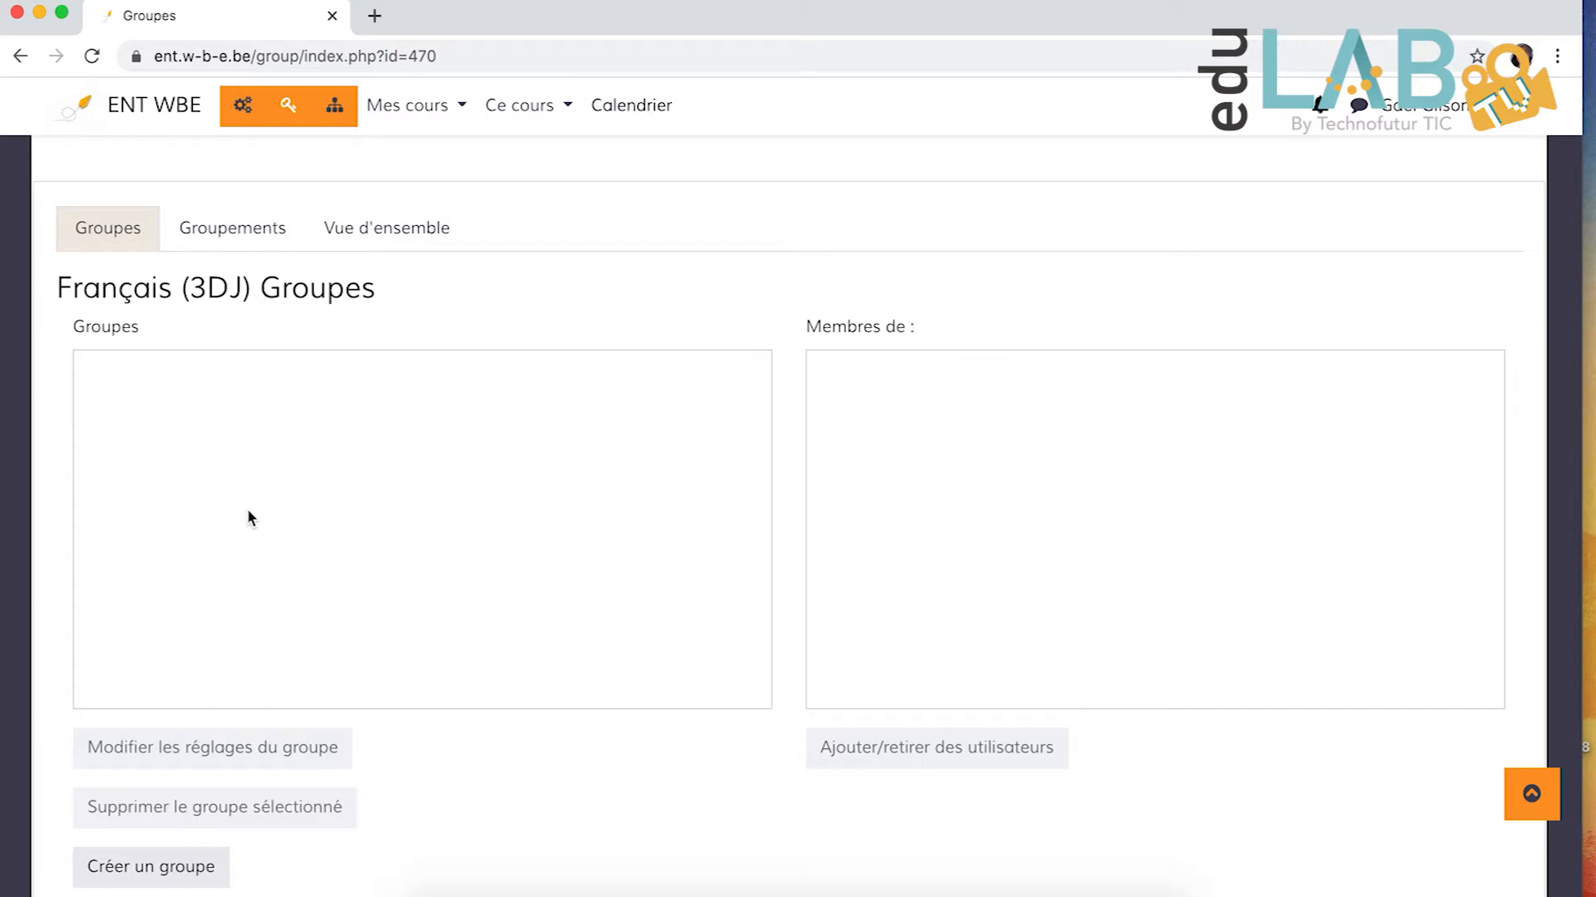
pyautogui.scroll(-1, 247, 515)
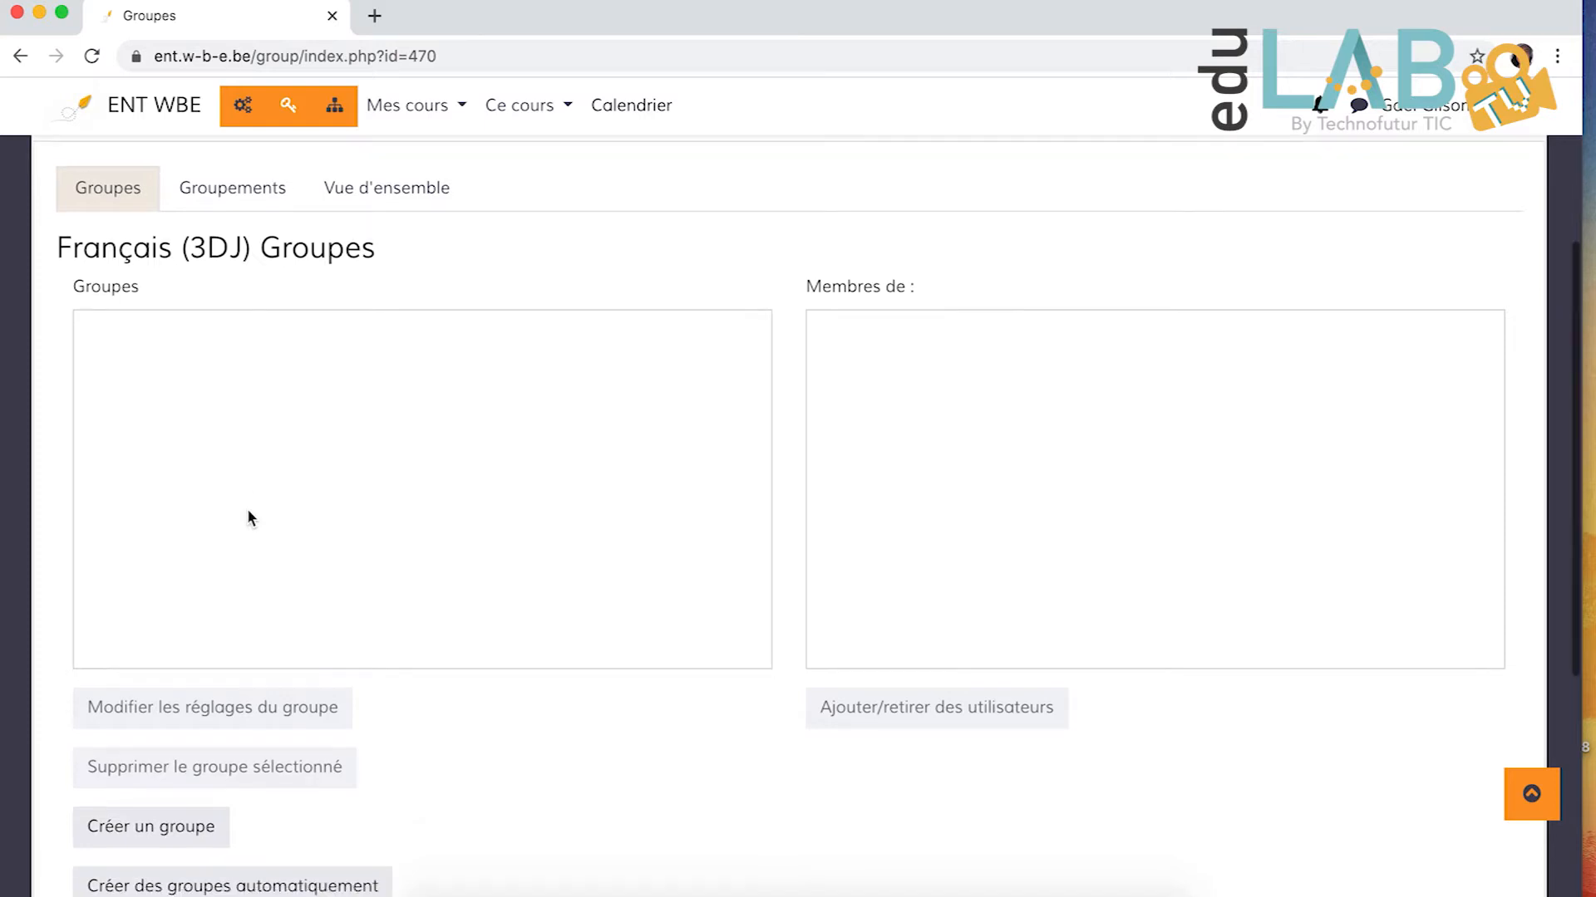
# - Start a new group in the course and name it 3D
pyautogui.click(147, 836)
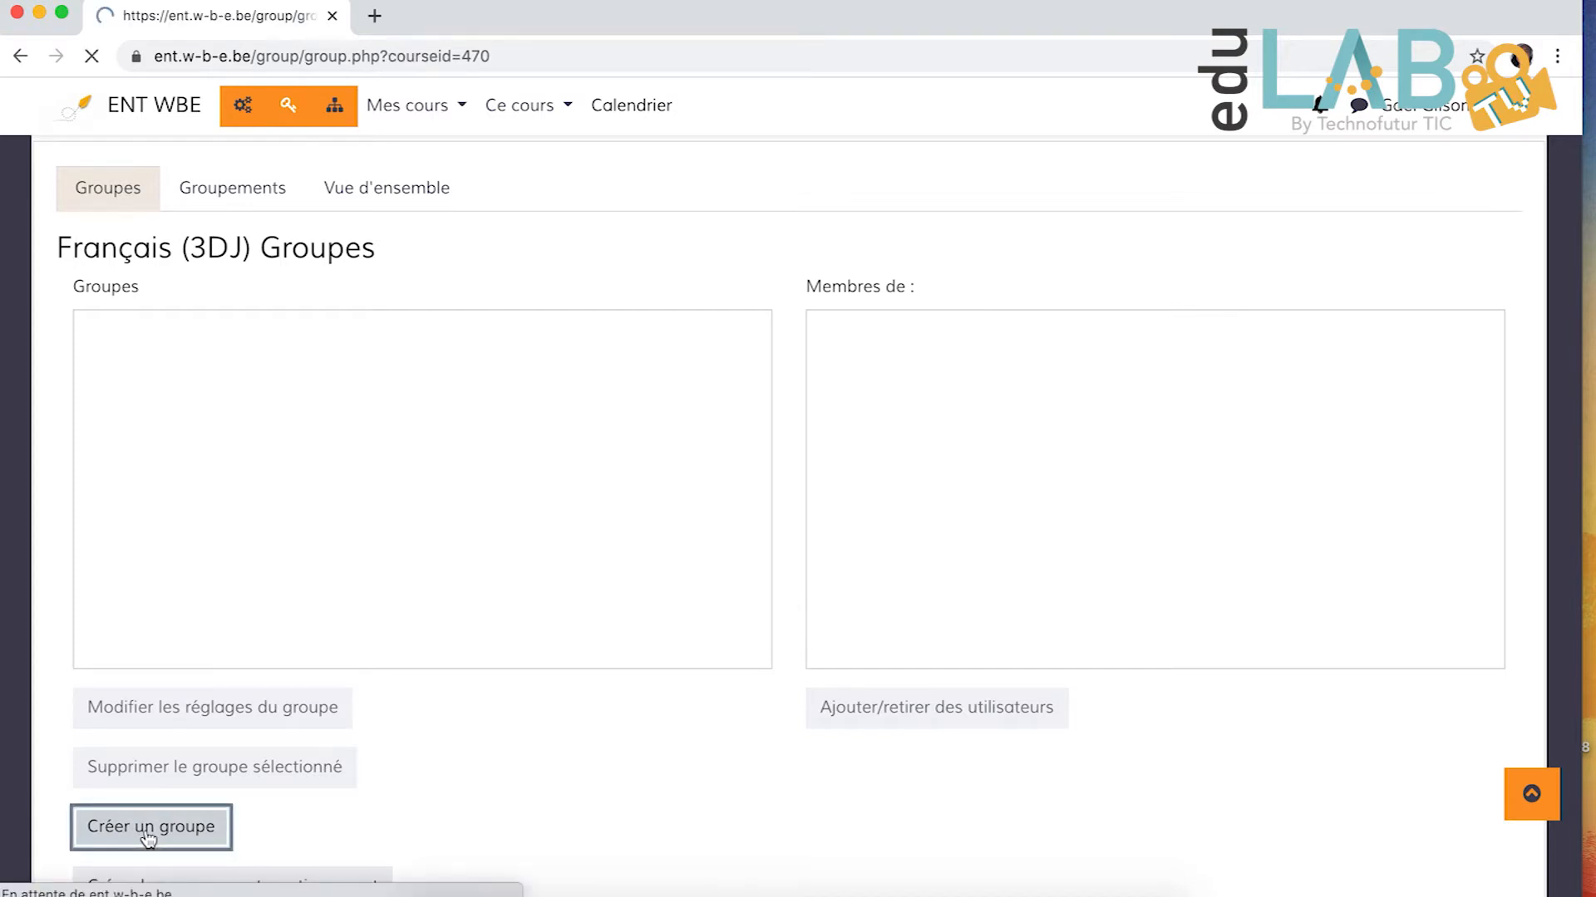
pyautogui.click(578, 545)
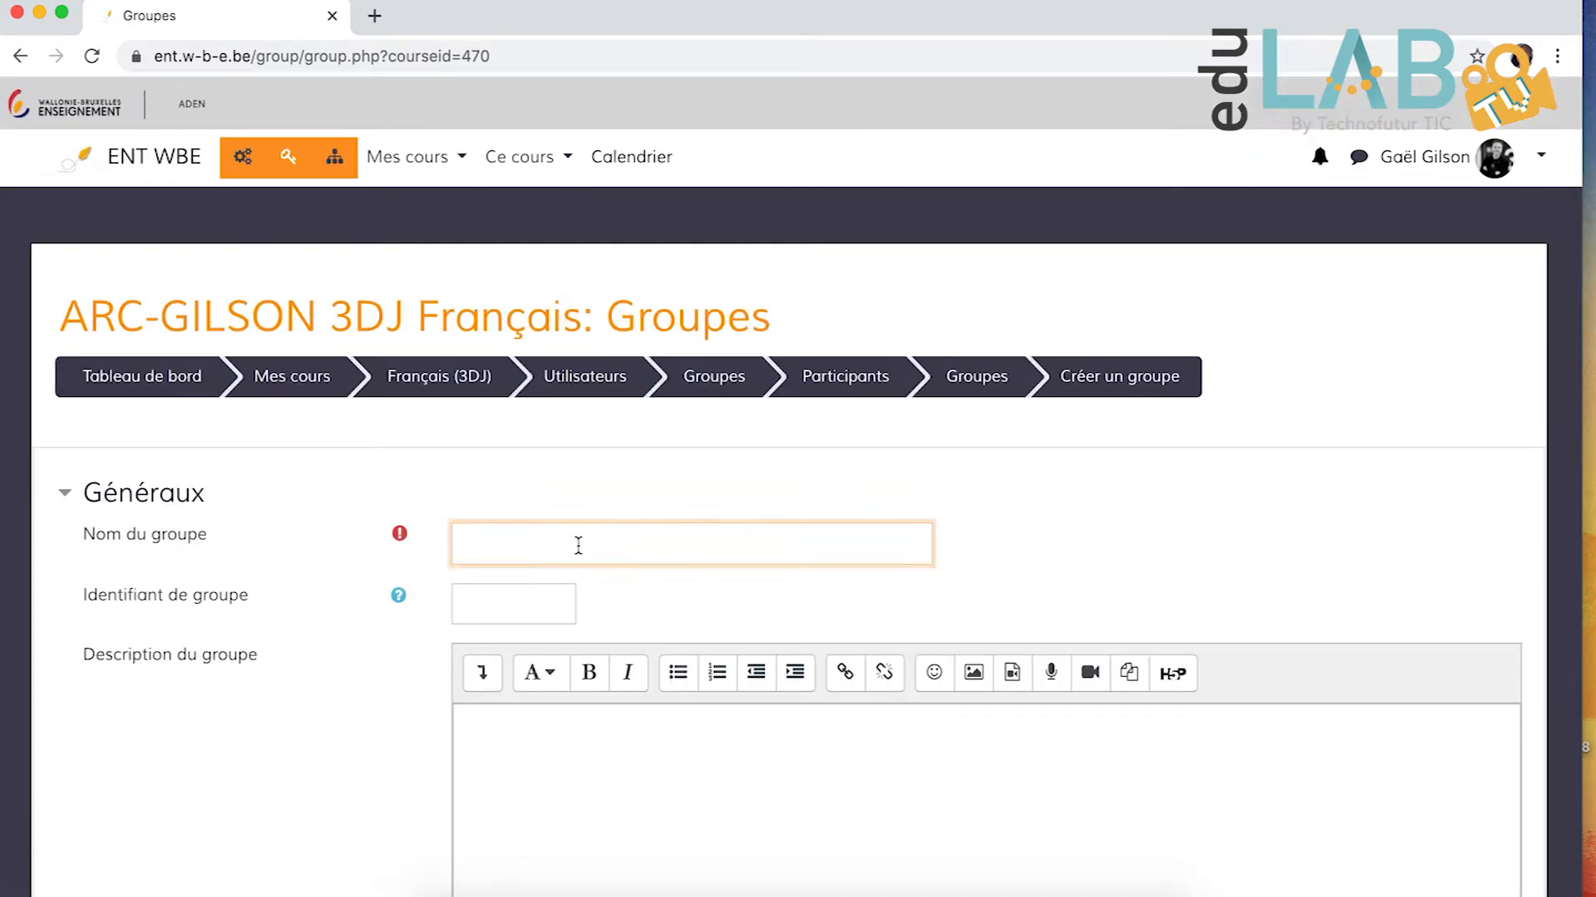
pyautogui.write('3D')
# - Set the new group's messaging (Messagerie de groupe) to Oui and save the group
pyautogui.scroll(-3, 790, 465)
pyautogui.scroll(-5, 789, 466)
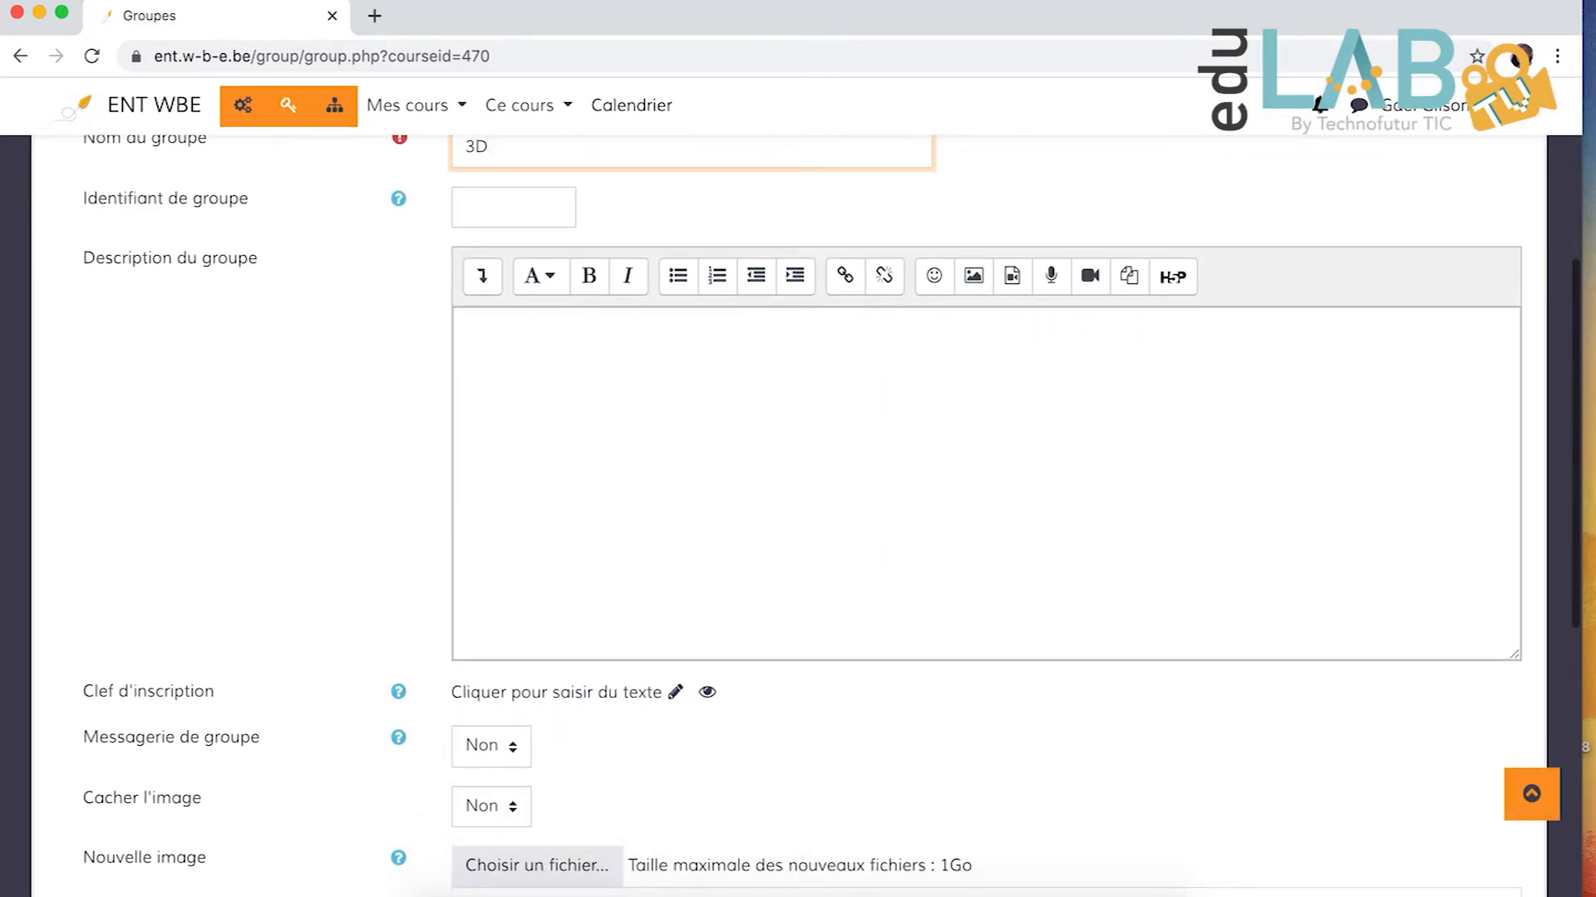
pyautogui.click(482, 746)
pyautogui.click(483, 773)
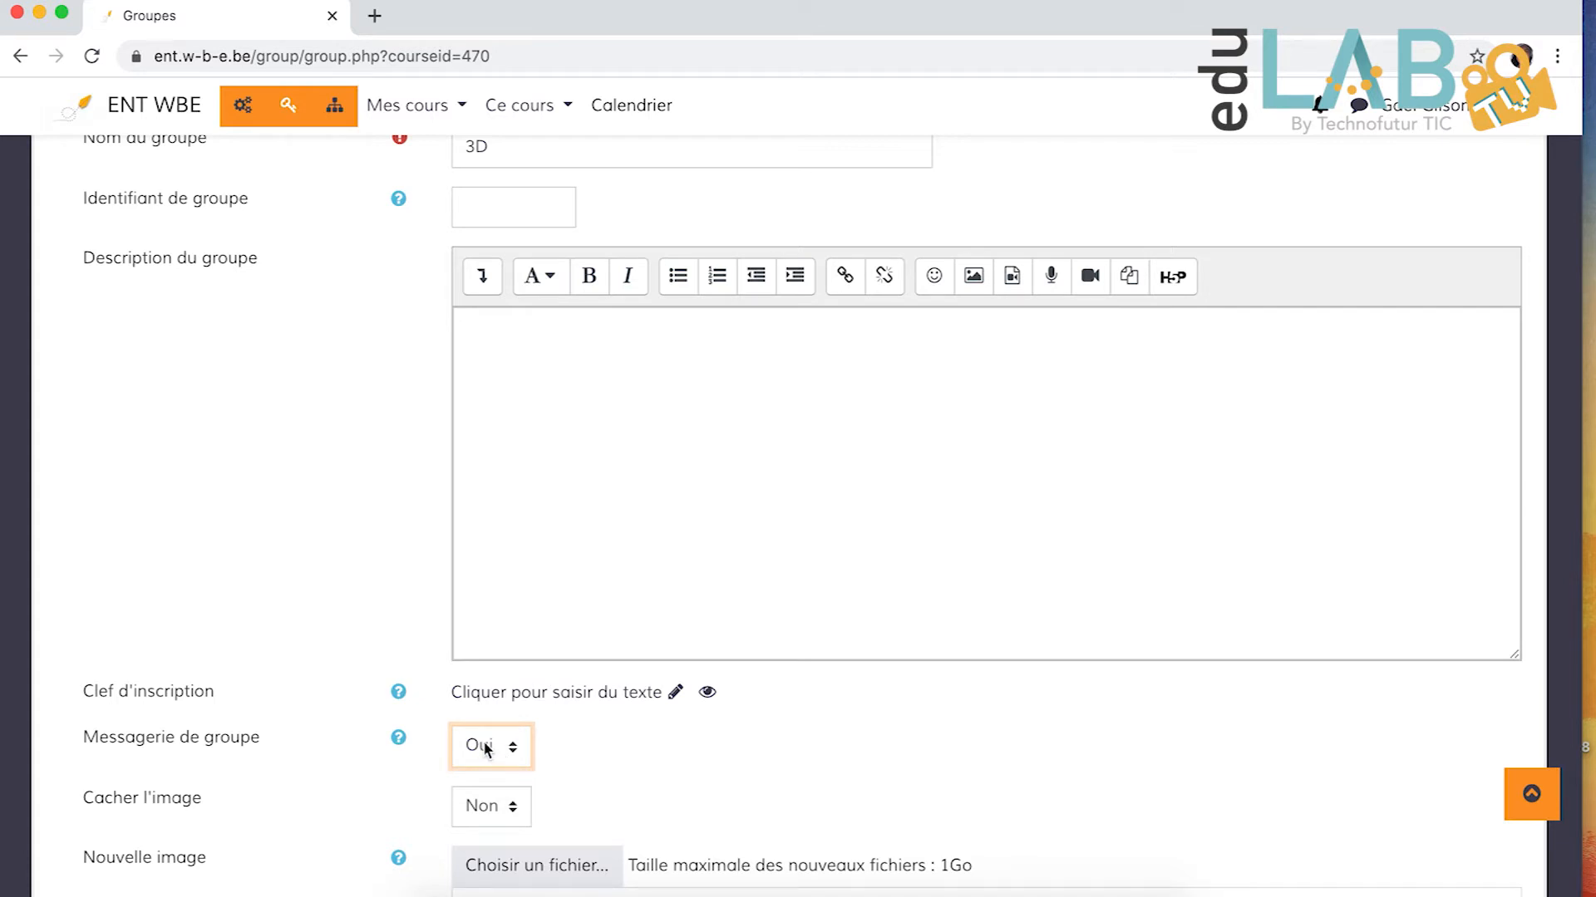
pyautogui.scroll(-1, 488, 750)
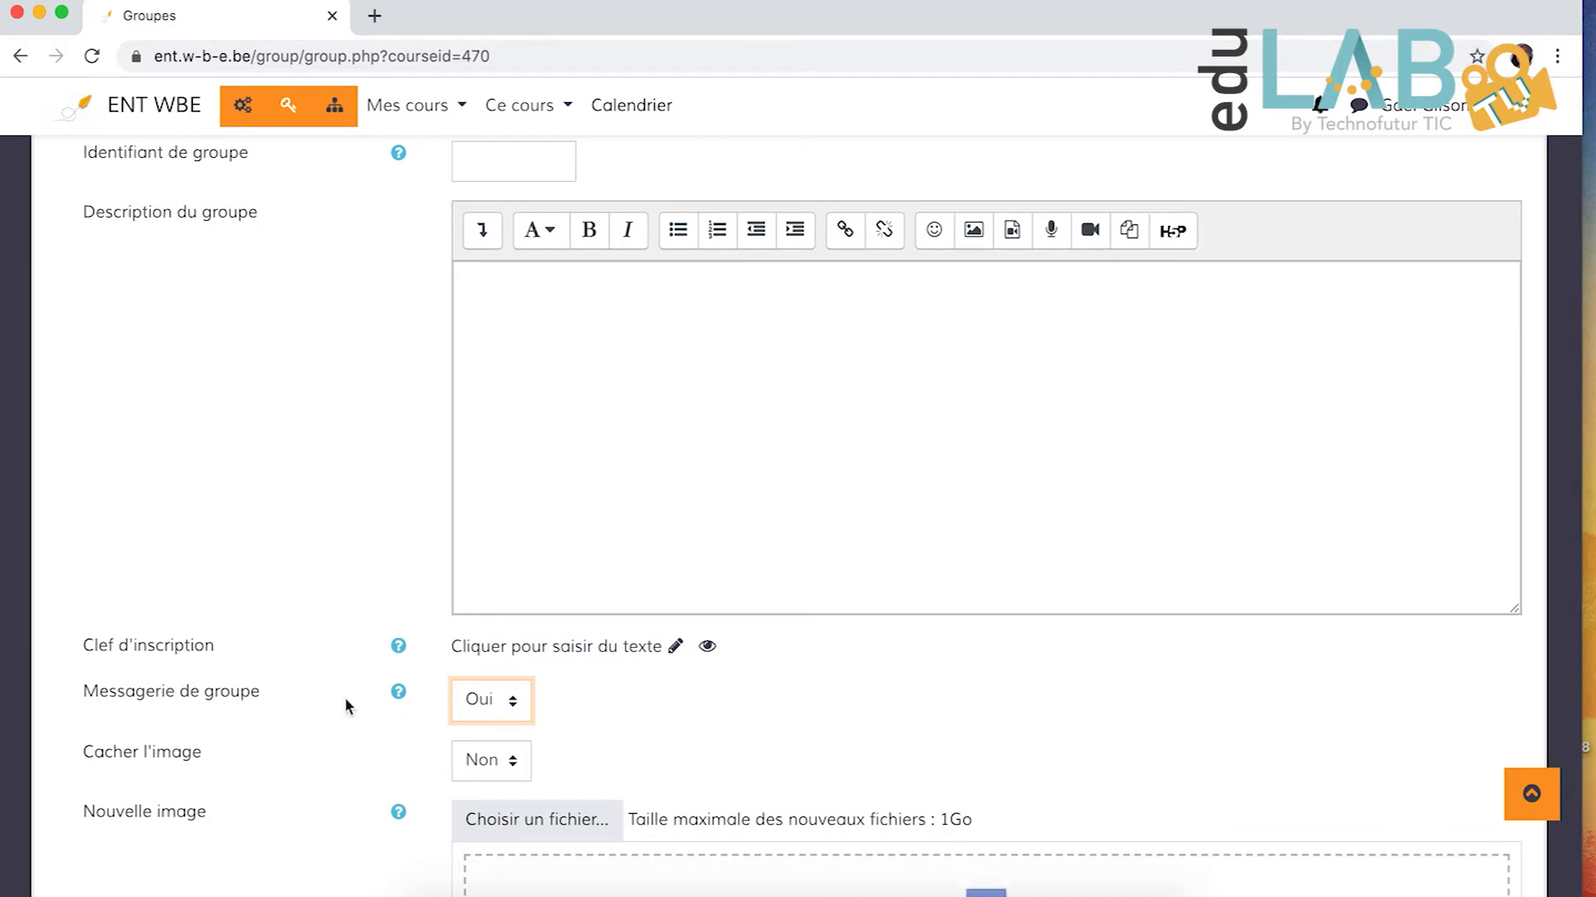
pyautogui.scroll(-5, 718, 707)
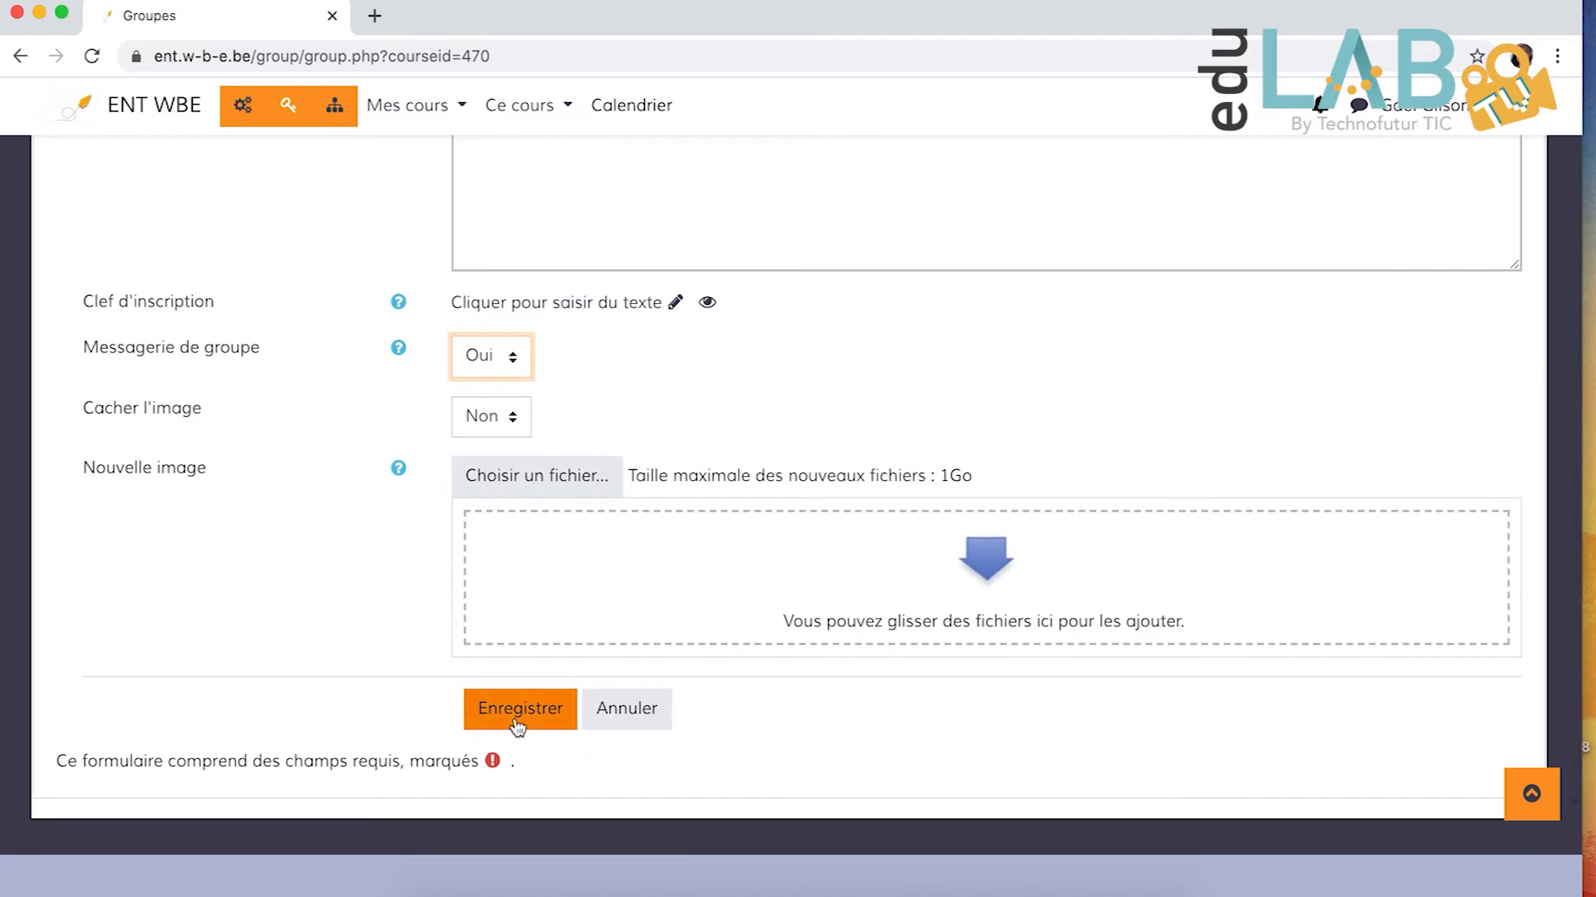
pyautogui.click(536, 713)
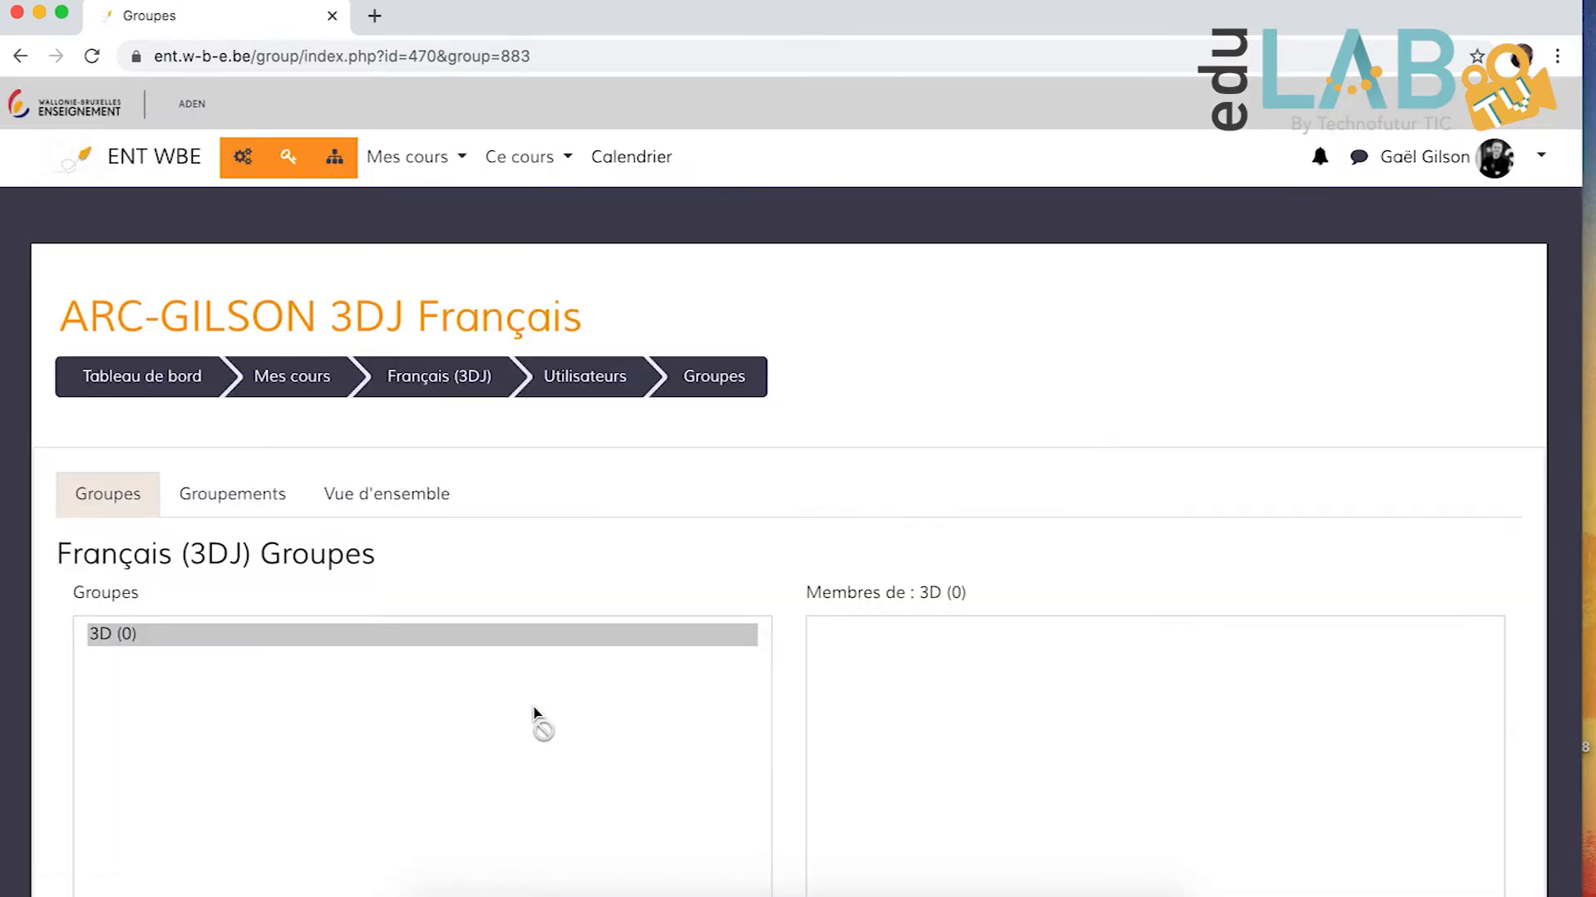
# - Open the add/remove users page for the 3D group
pyautogui.scroll(-3, 536, 713)
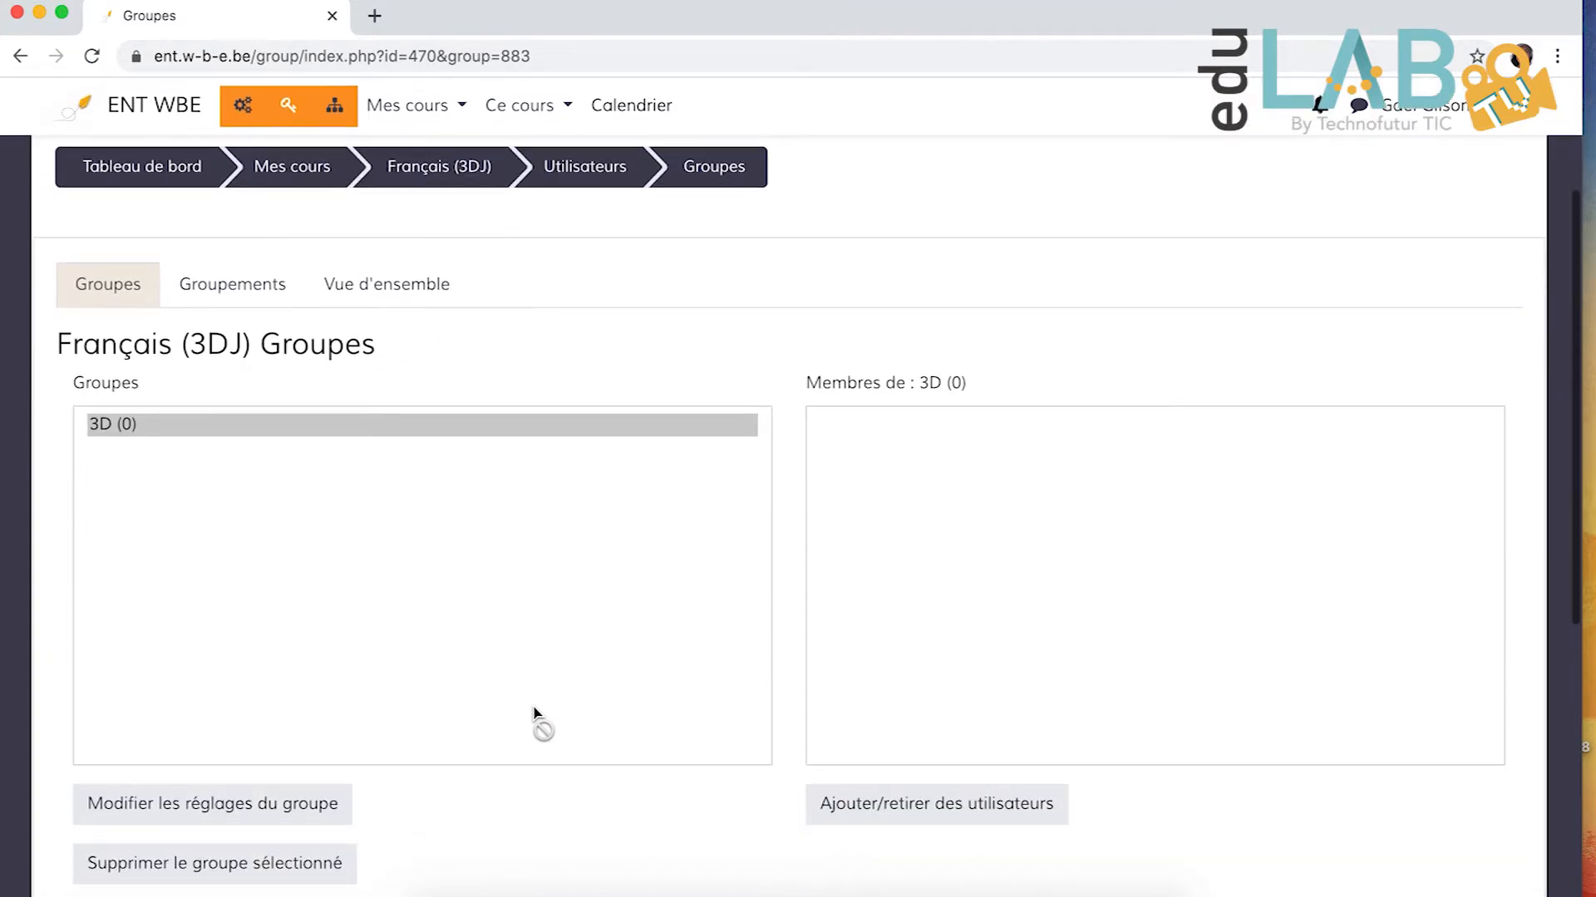
pyautogui.click(137, 427)
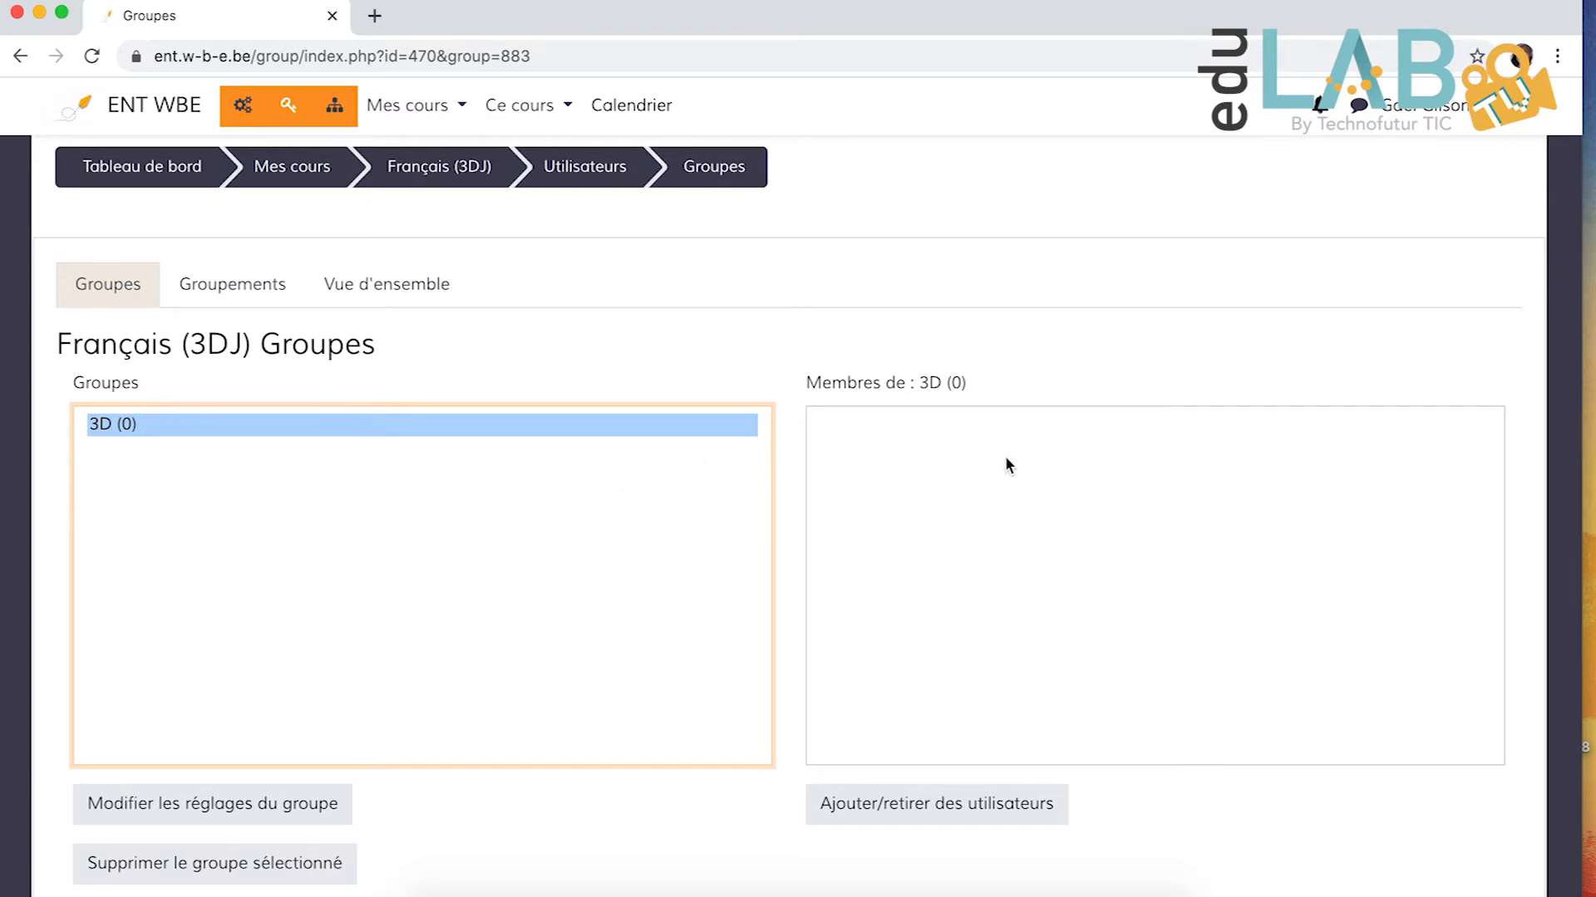
pyautogui.click(867, 810)
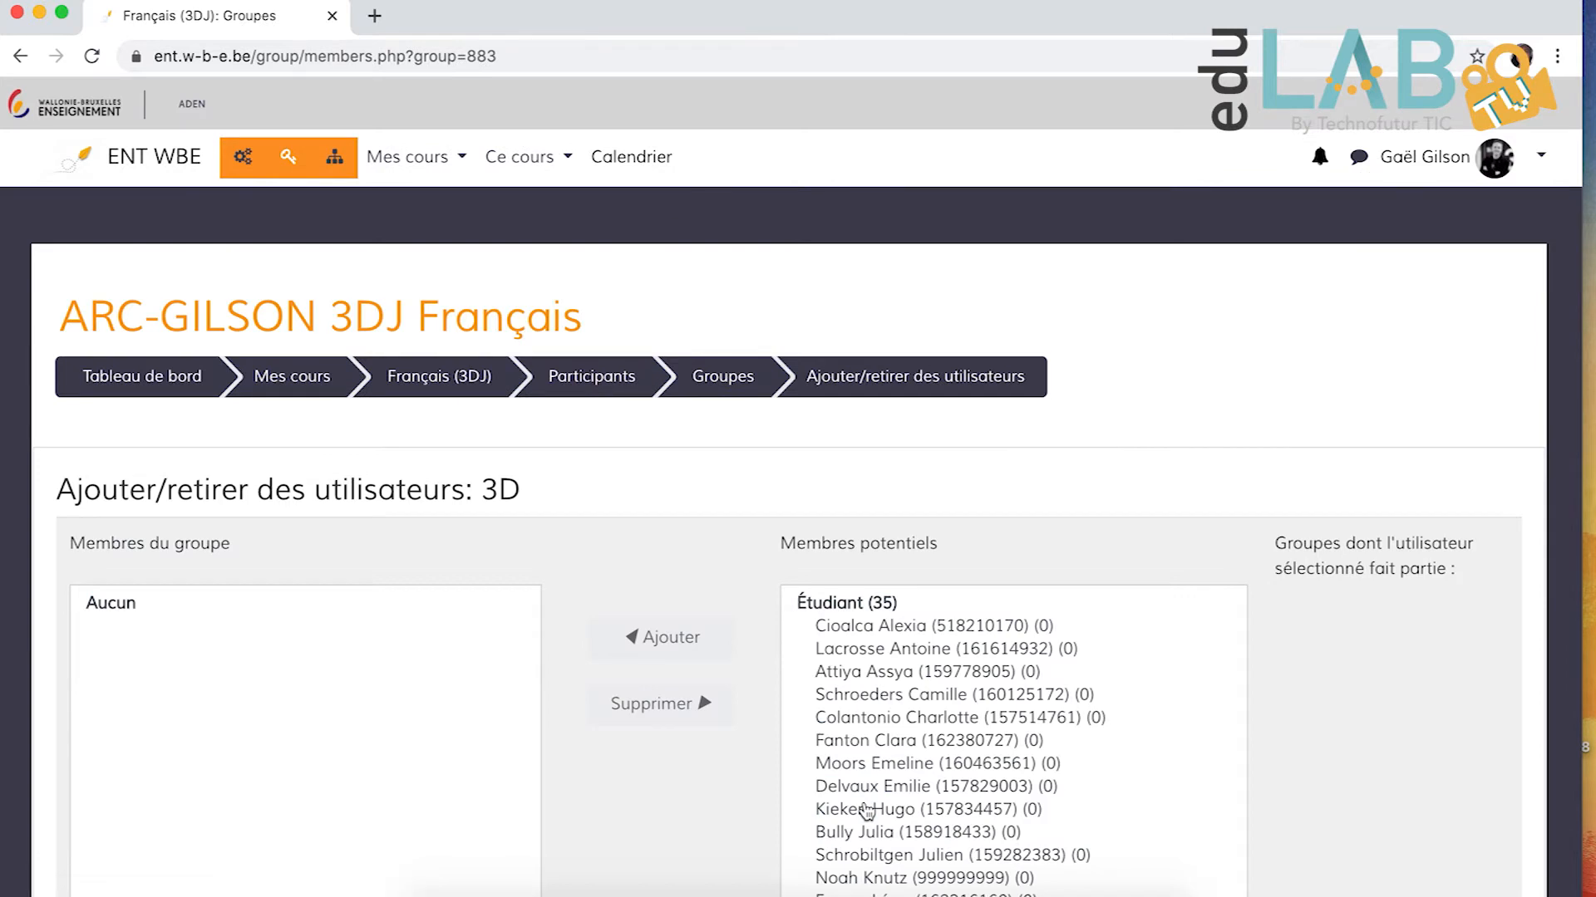
# - Add the second student in the potential members list to the 3D group
pyautogui.scroll(-4, 671, 701)
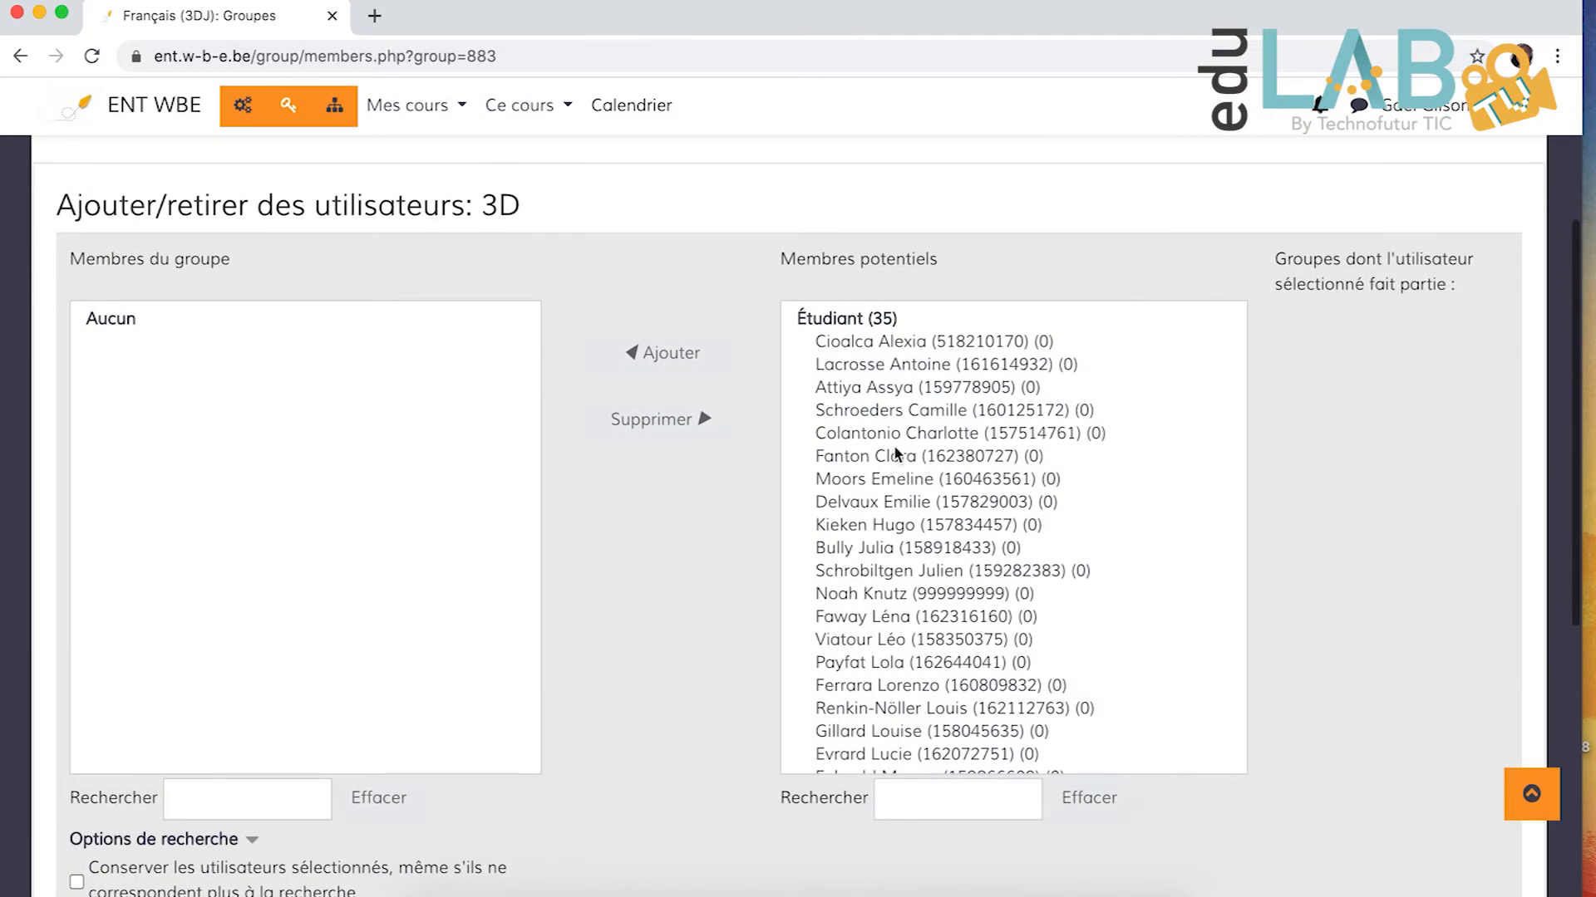
pyautogui.scroll(-1, 914, 427)
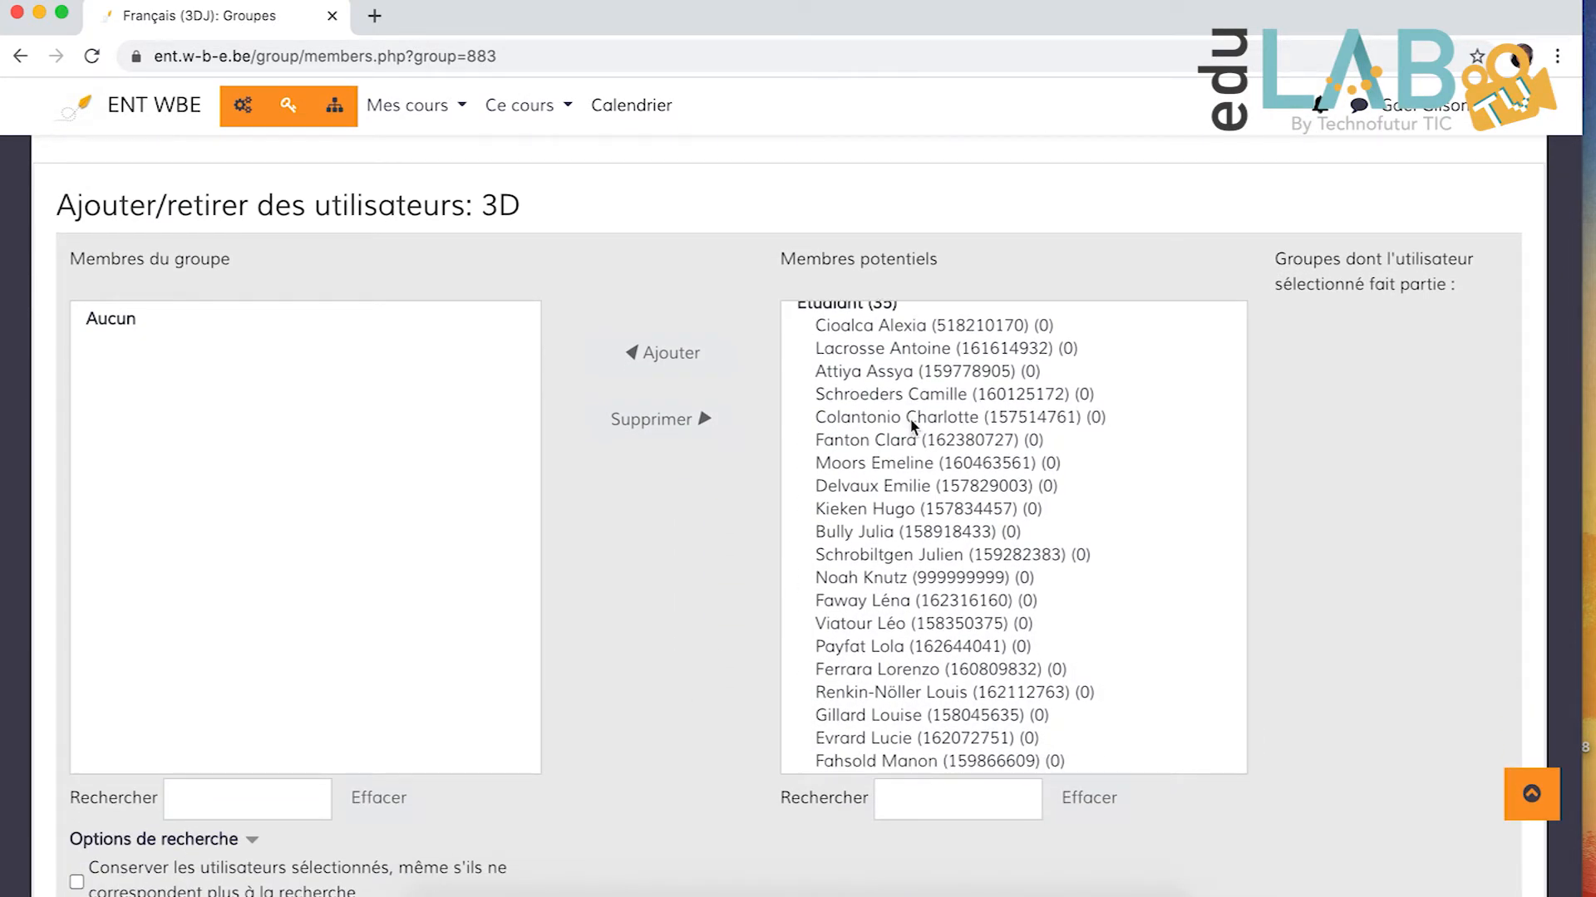
pyautogui.scroll(1, 914, 427)
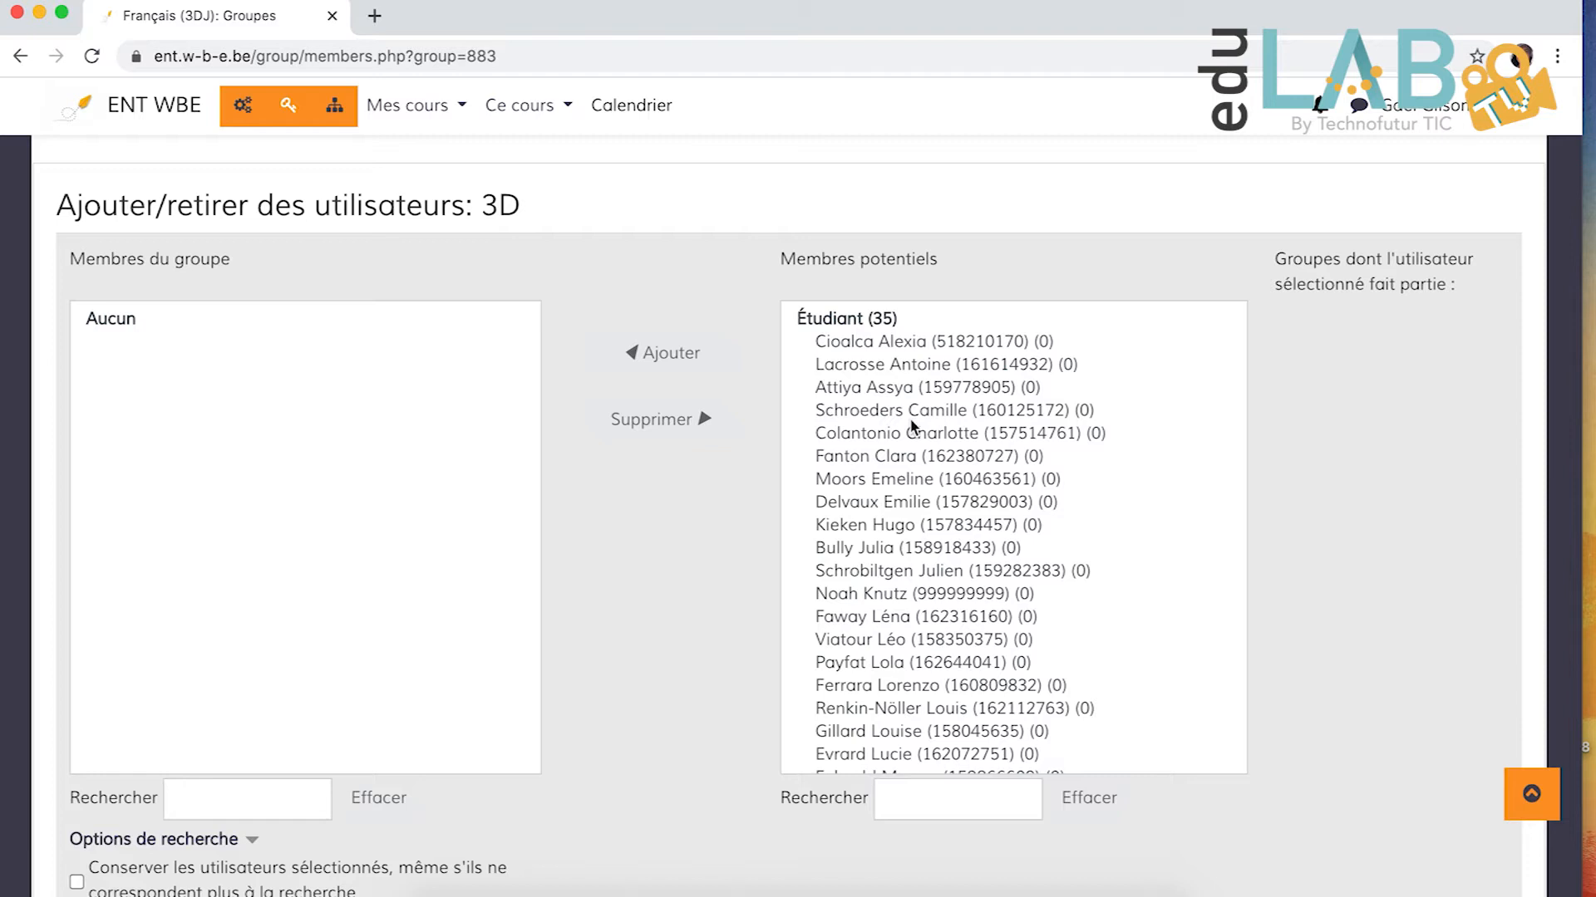
pyautogui.click(945, 371)
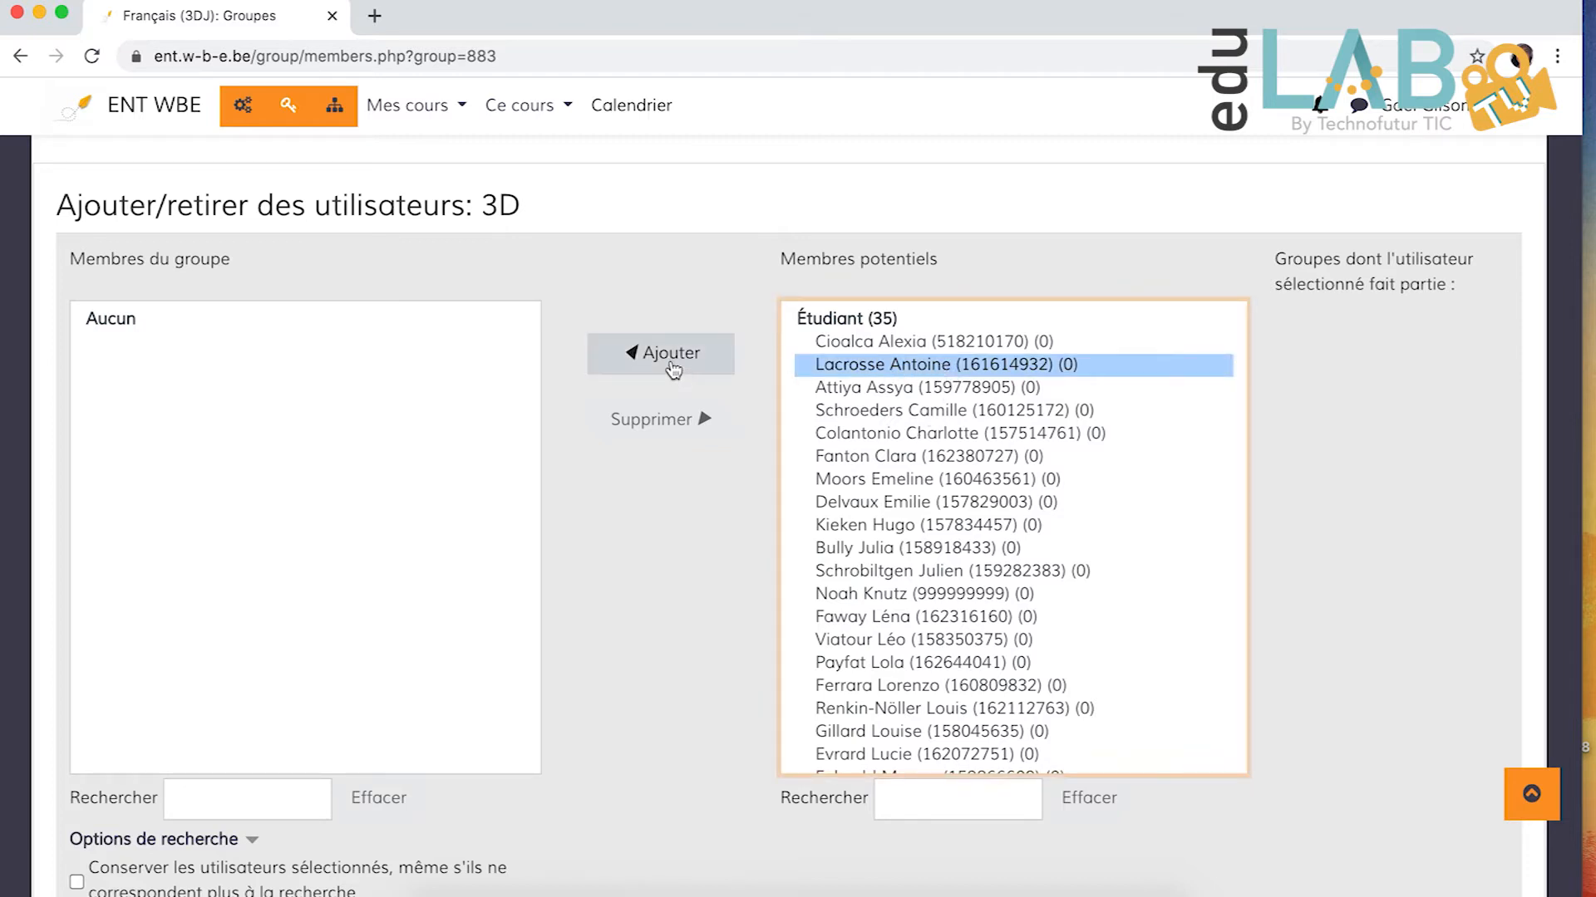
pyautogui.click(676, 355)
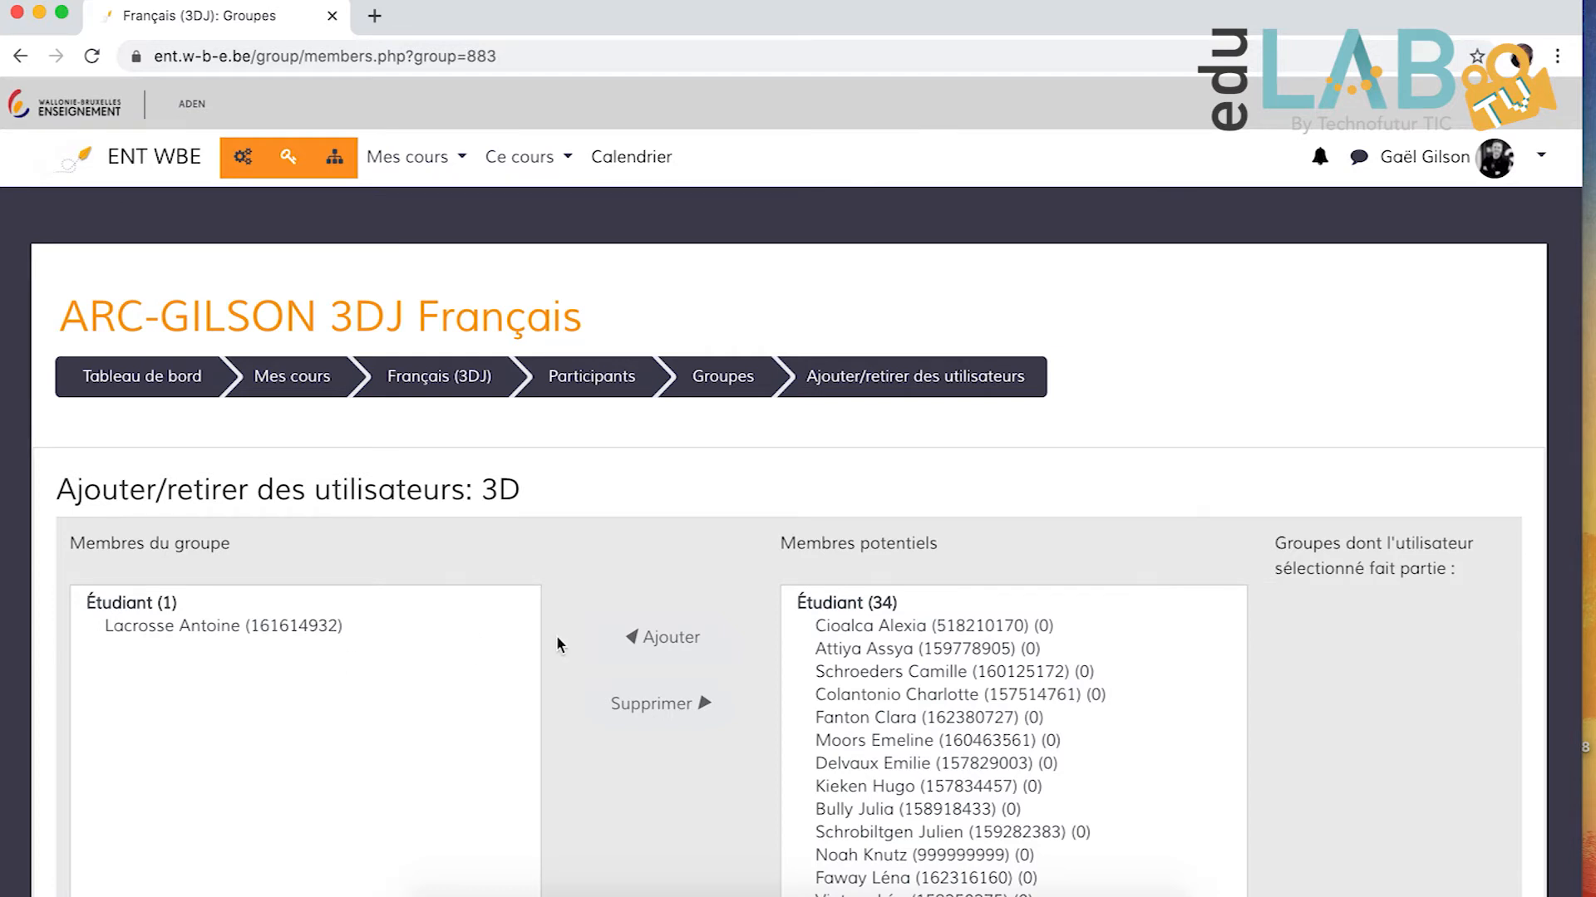
# - Add the third, fourth and sixth through twelfth students in the potential members list to the 3D group together
pyautogui.scroll(-3, 562, 645)
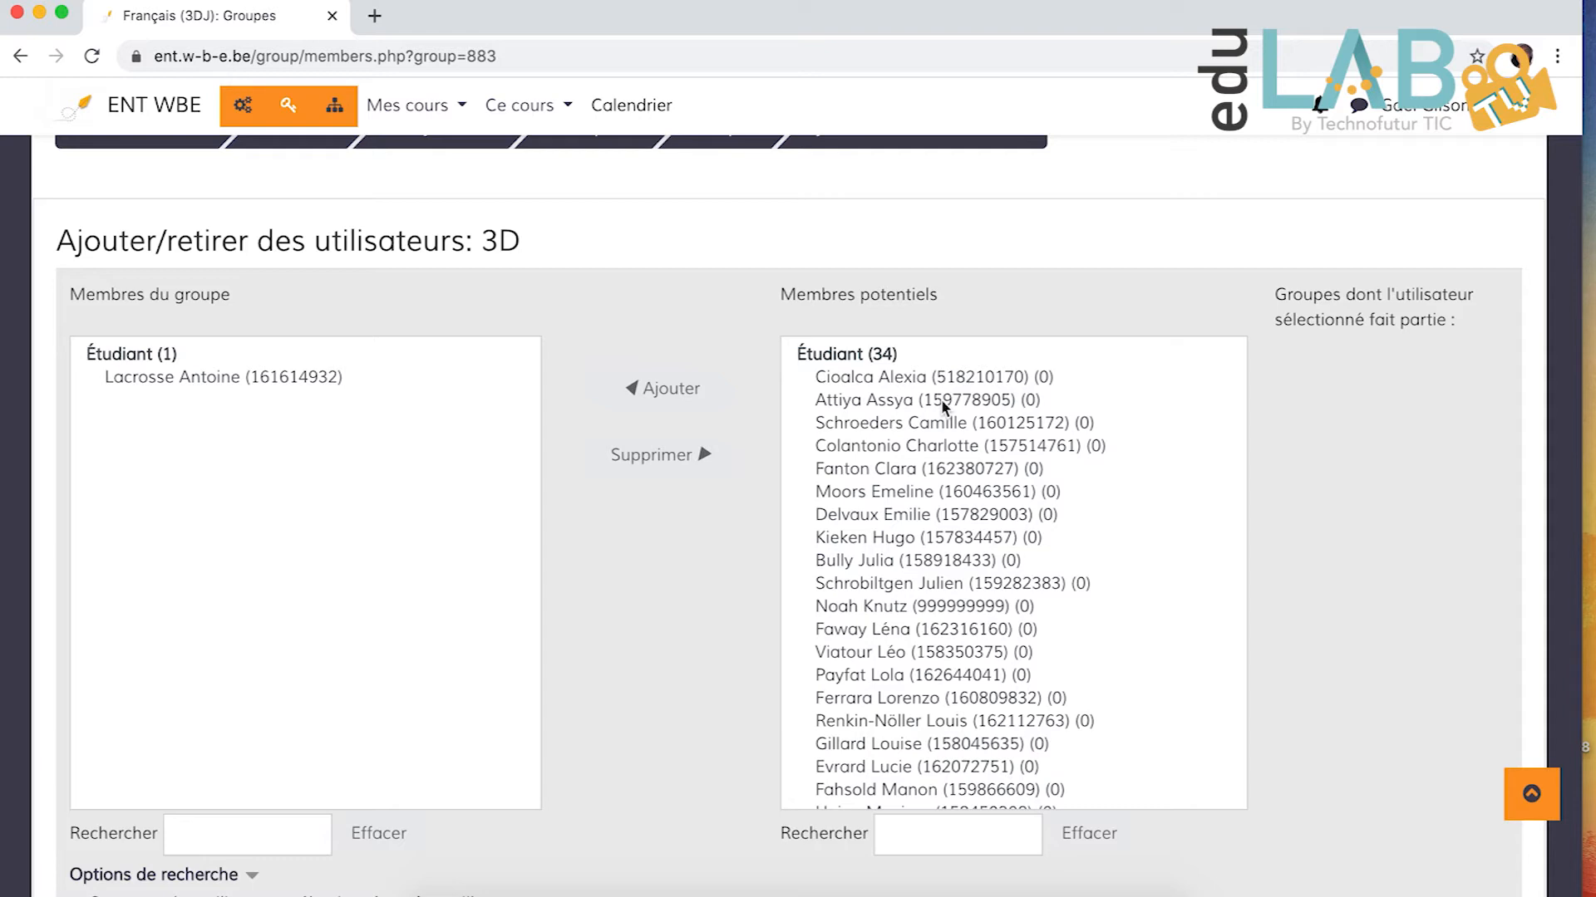
pyautogui.click(945, 405)
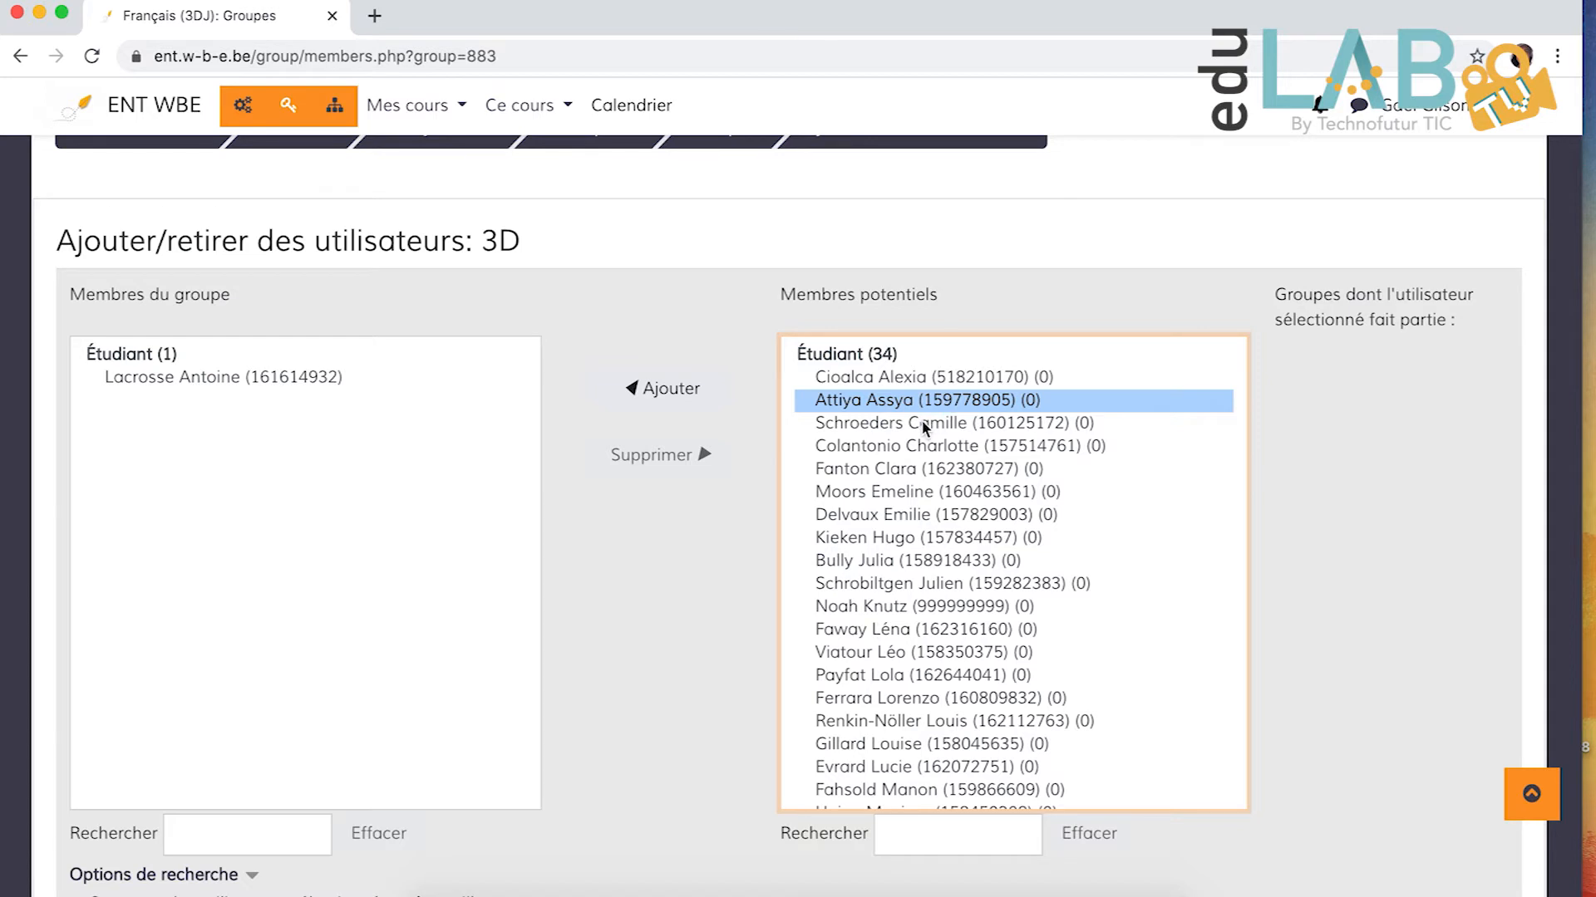
pyautogui.click(925, 425)
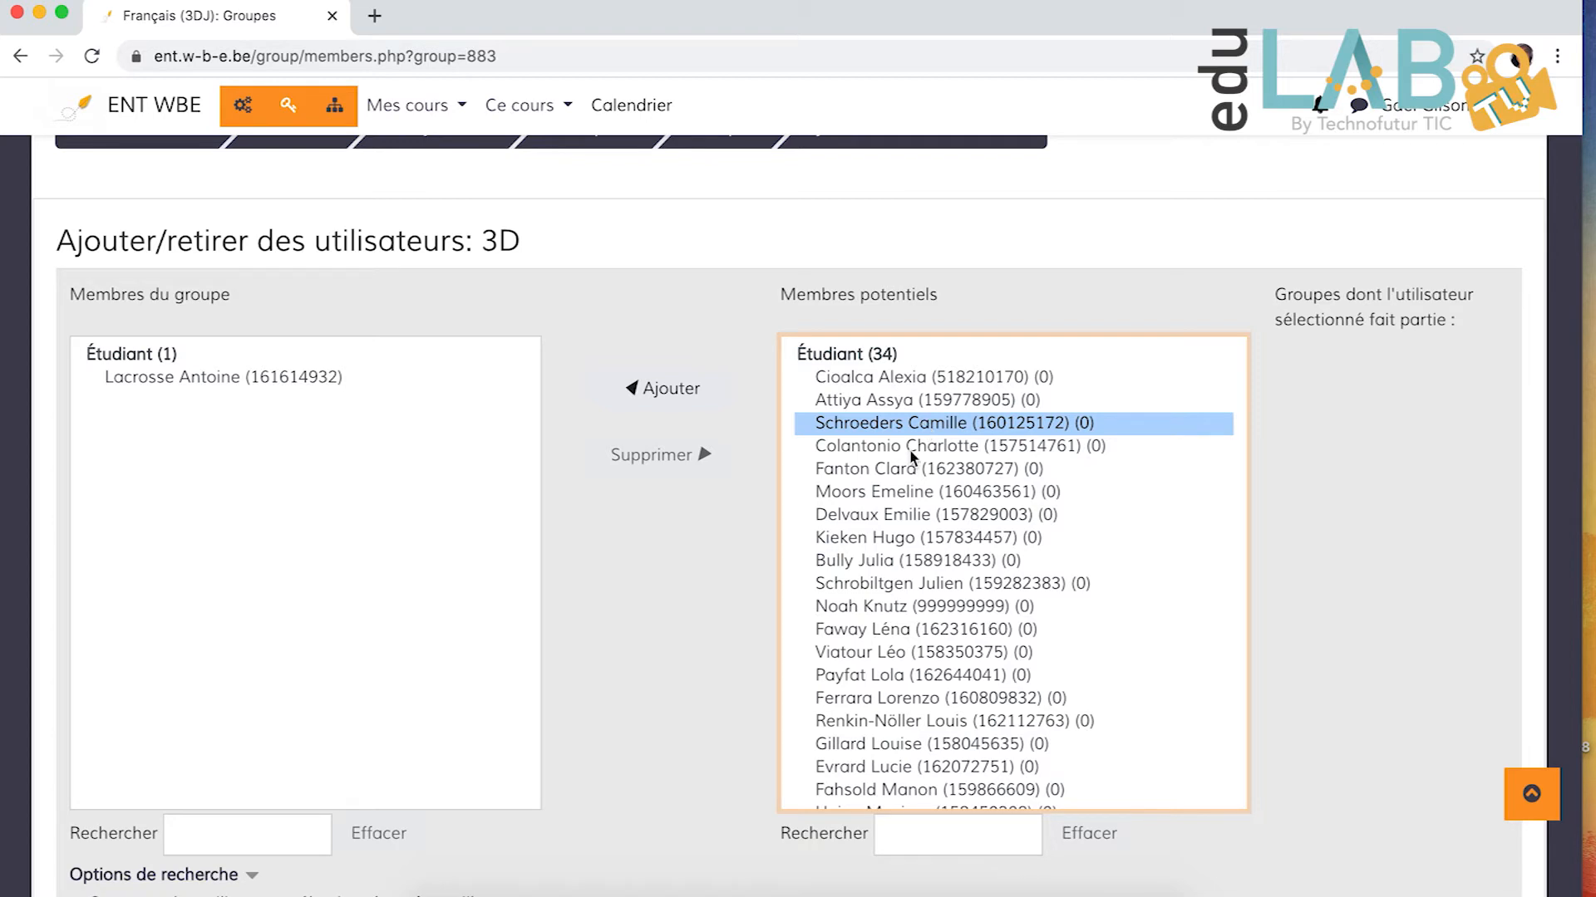
pyautogui.keyDown('shift'); pyautogui.click(911, 449); pyautogui.keyUp('shift')
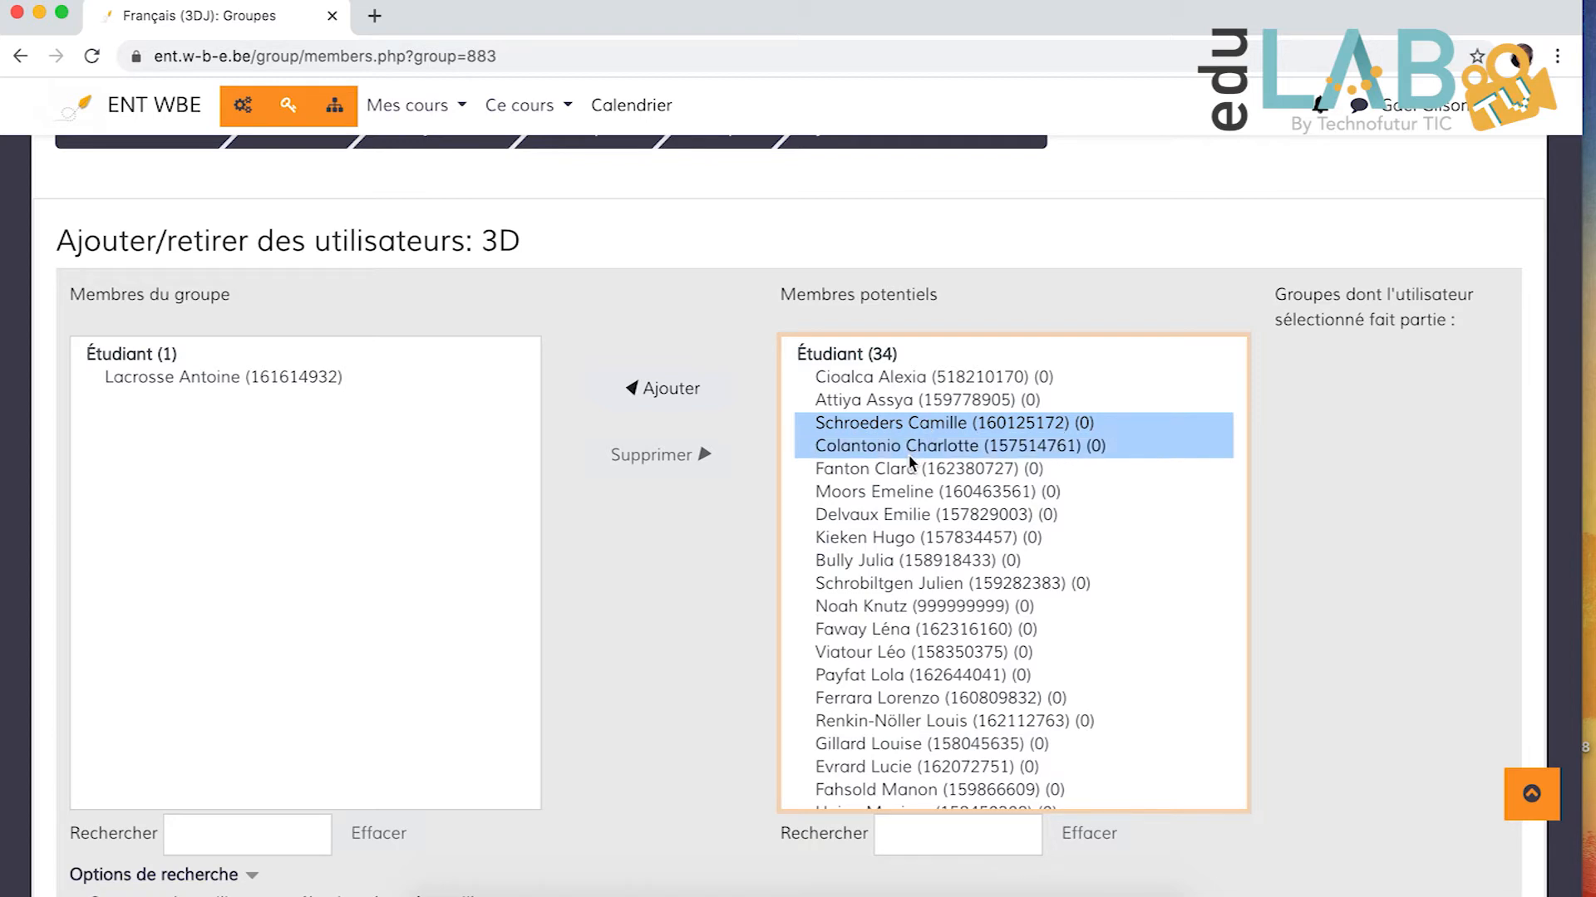
pyautogui.keyDown('super'); pyautogui.click(898, 494); pyautogui.keyUp('super')
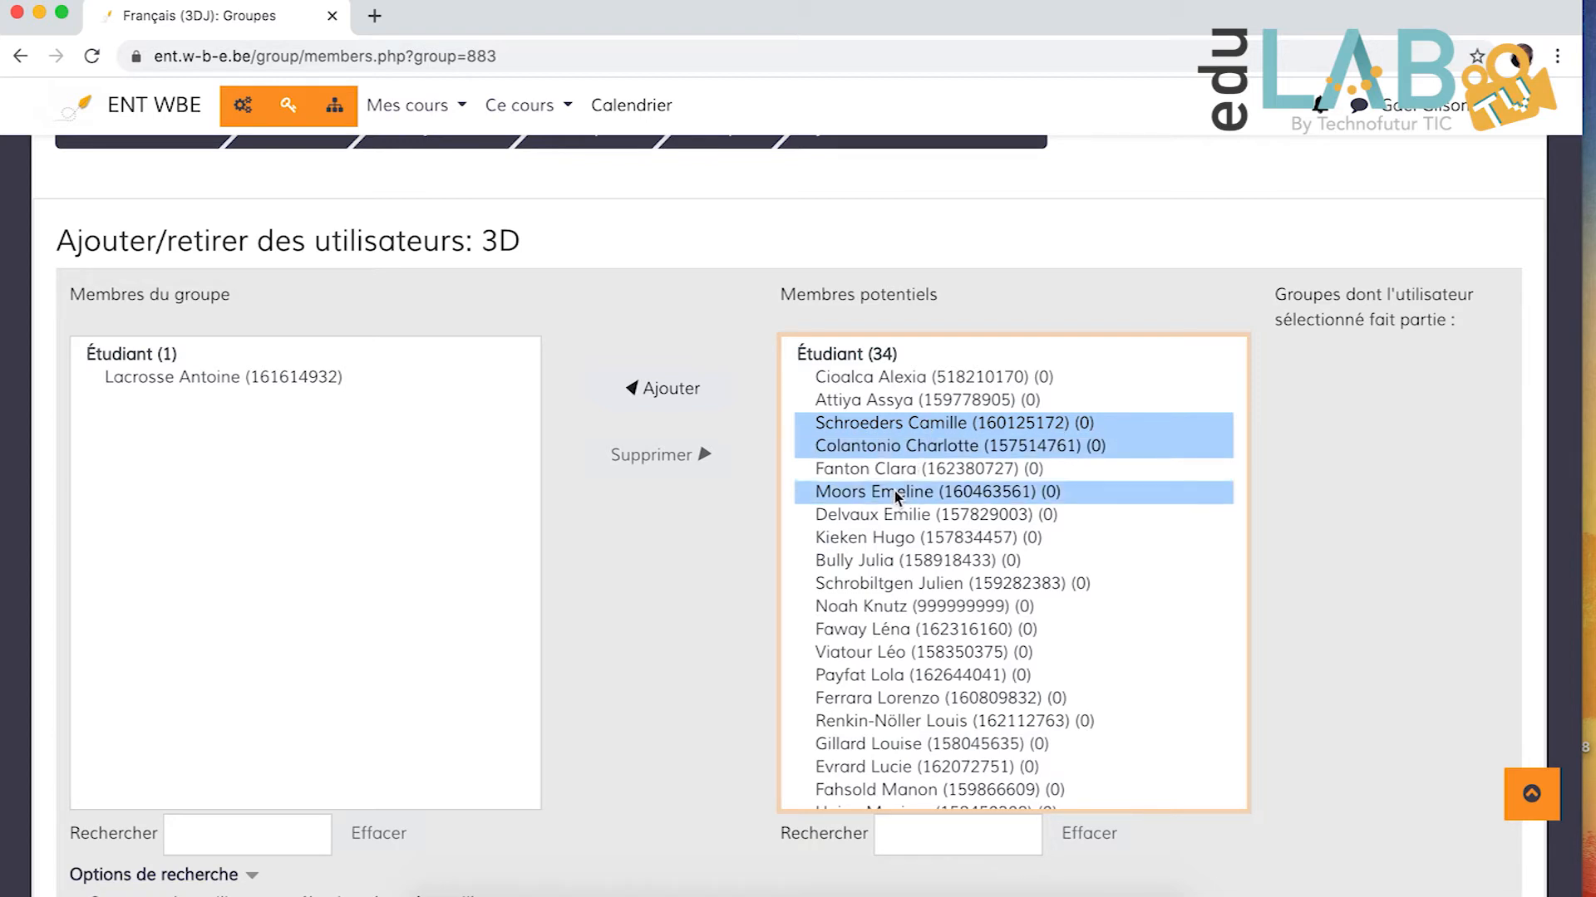
pyautogui.keyDown('super'); pyautogui.click(930, 519); pyautogui.keyUp('super')
pyautogui.keyDown('super'); pyautogui.click(908, 542); pyautogui.keyUp('super')
pyautogui.keyDown('super'); pyautogui.click(887, 565); pyautogui.keyUp('super')
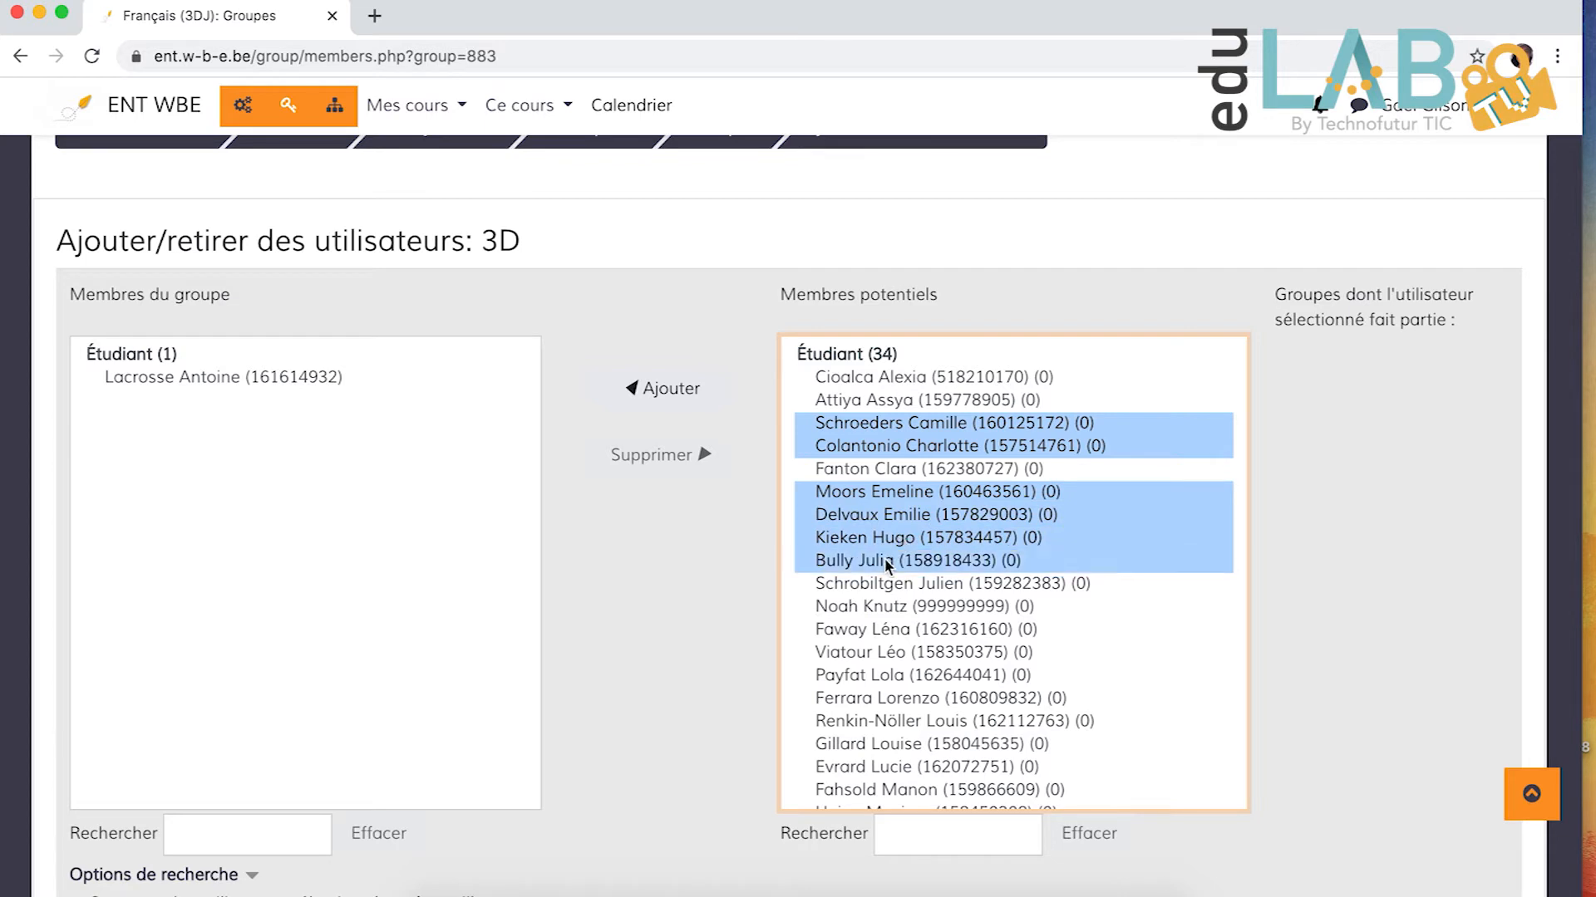
pyautogui.keyDown('super'); pyautogui.click(880, 584); pyautogui.keyUp('super')
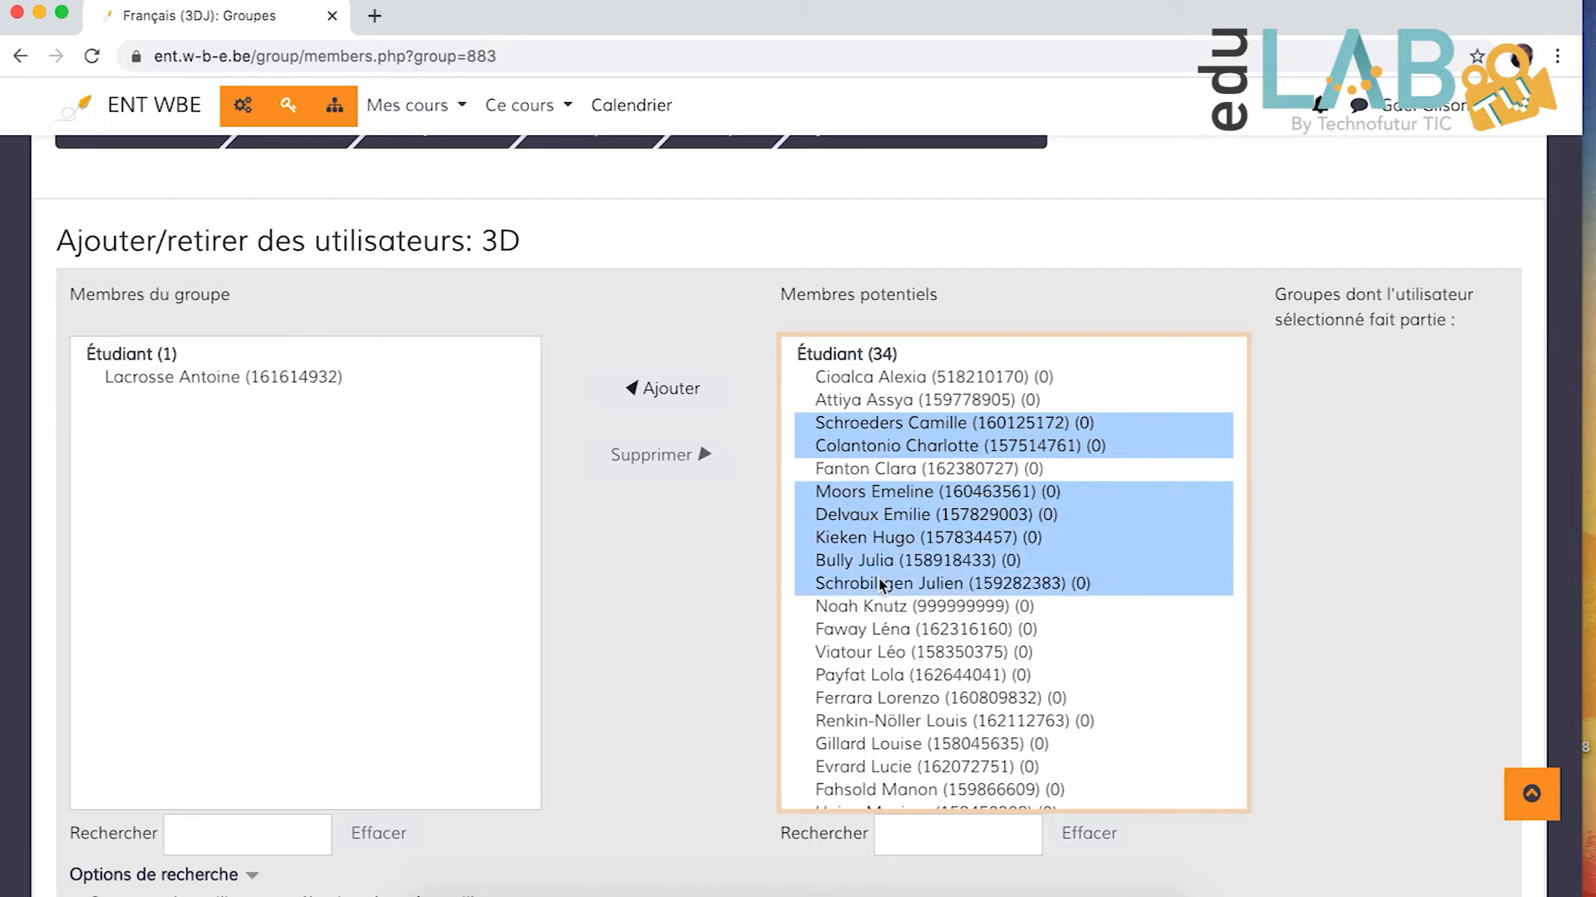
pyautogui.keyDown('super'); pyautogui.click(879, 607); pyautogui.keyUp('super')
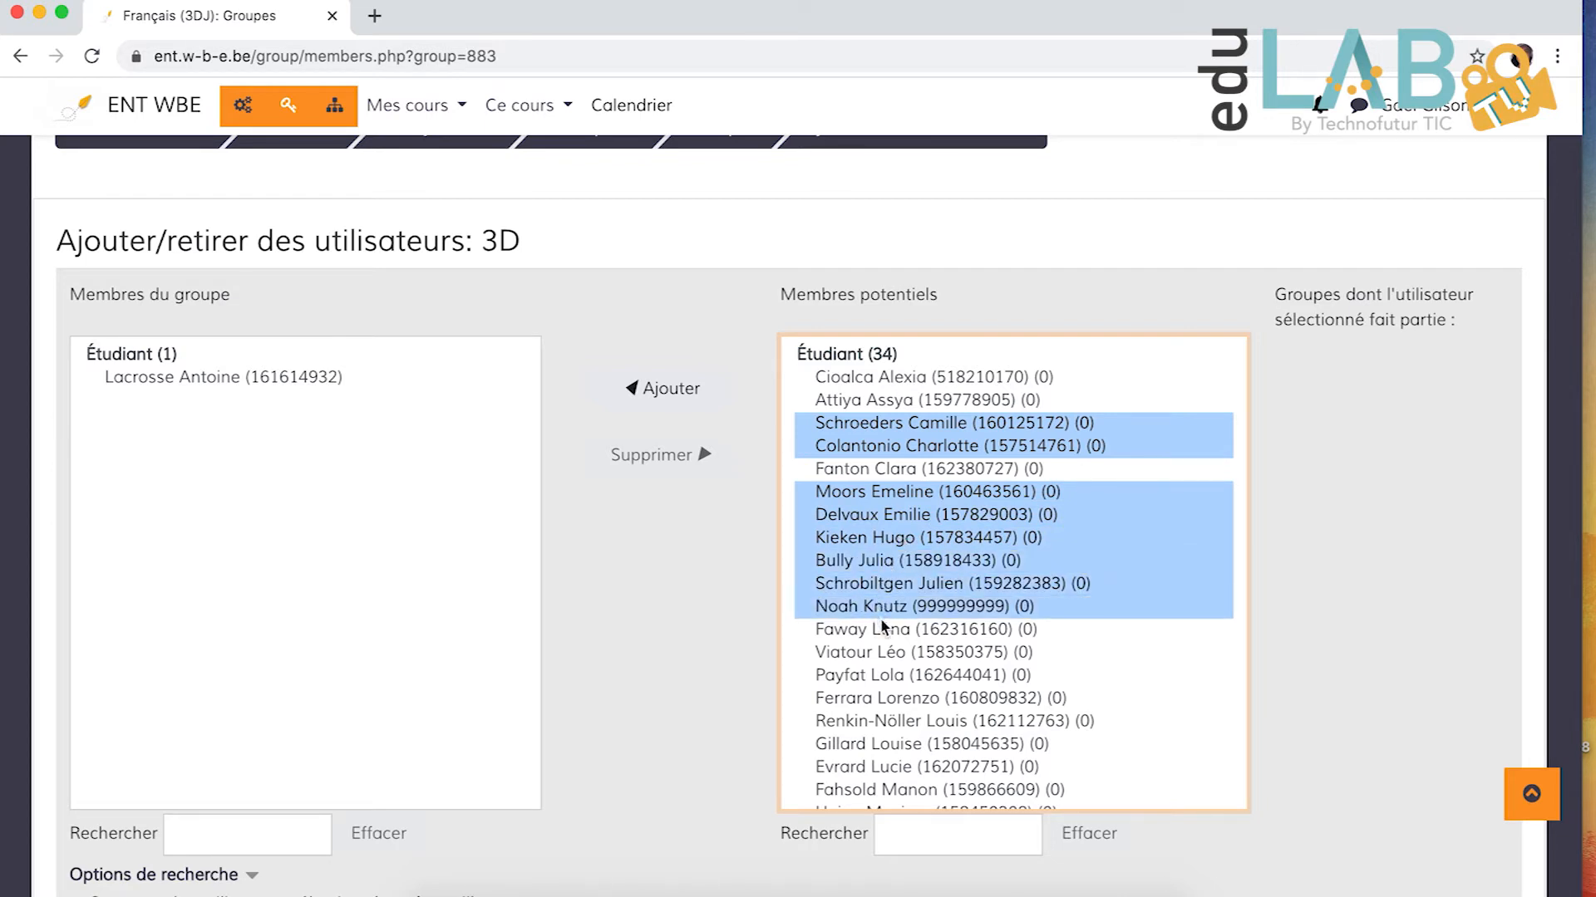
pyautogui.keyDown('super'); pyautogui.click(891, 632); pyautogui.keyUp('super')
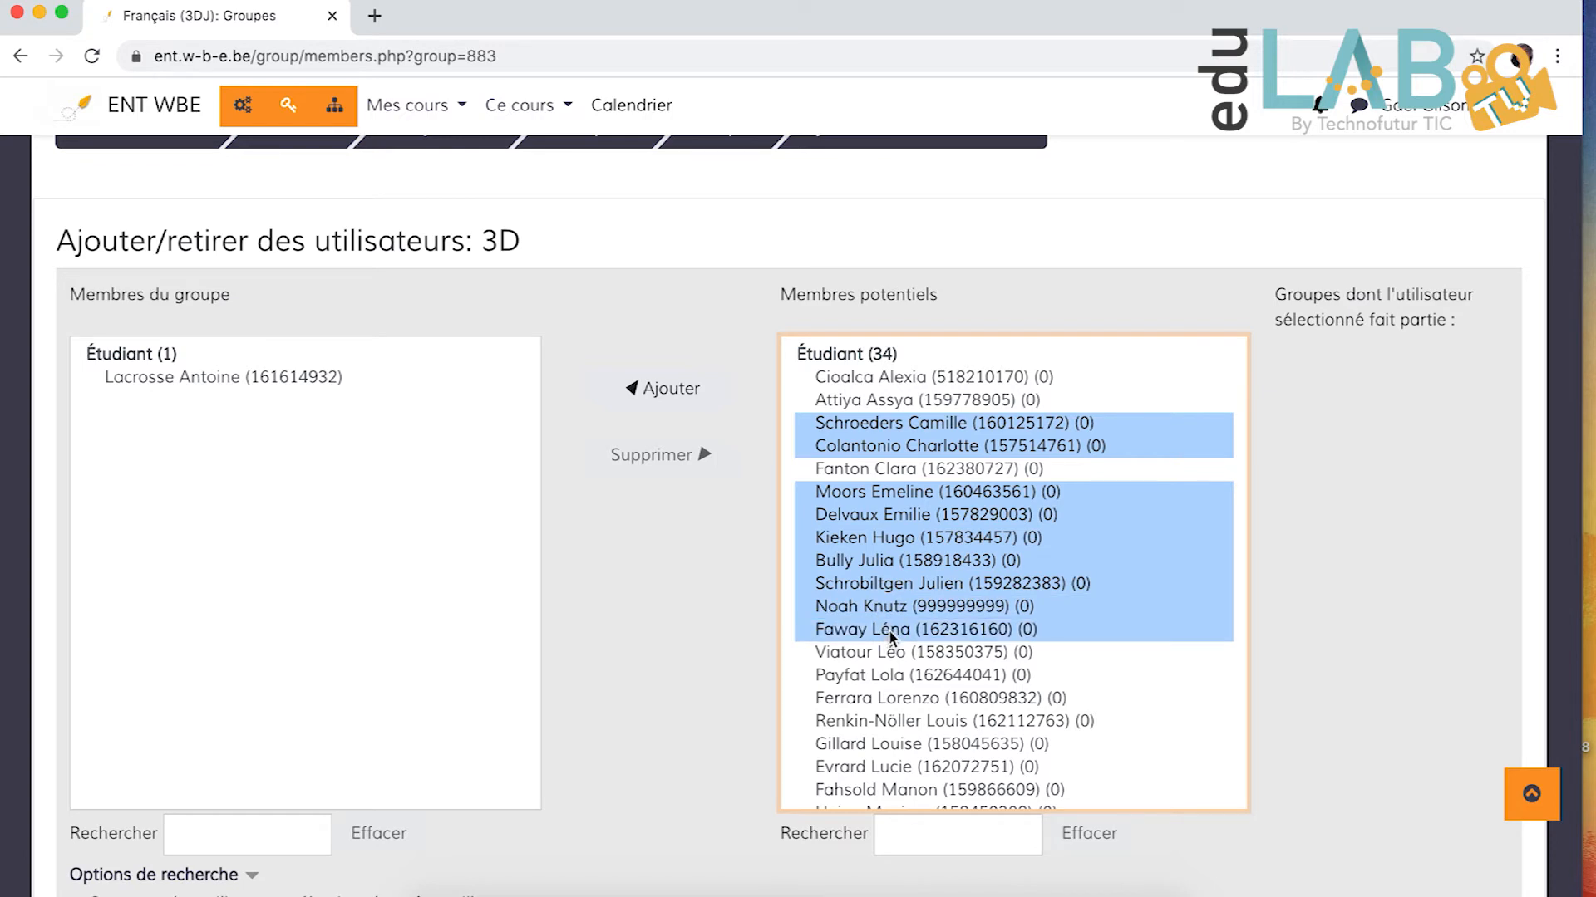
pyautogui.click(669, 391)
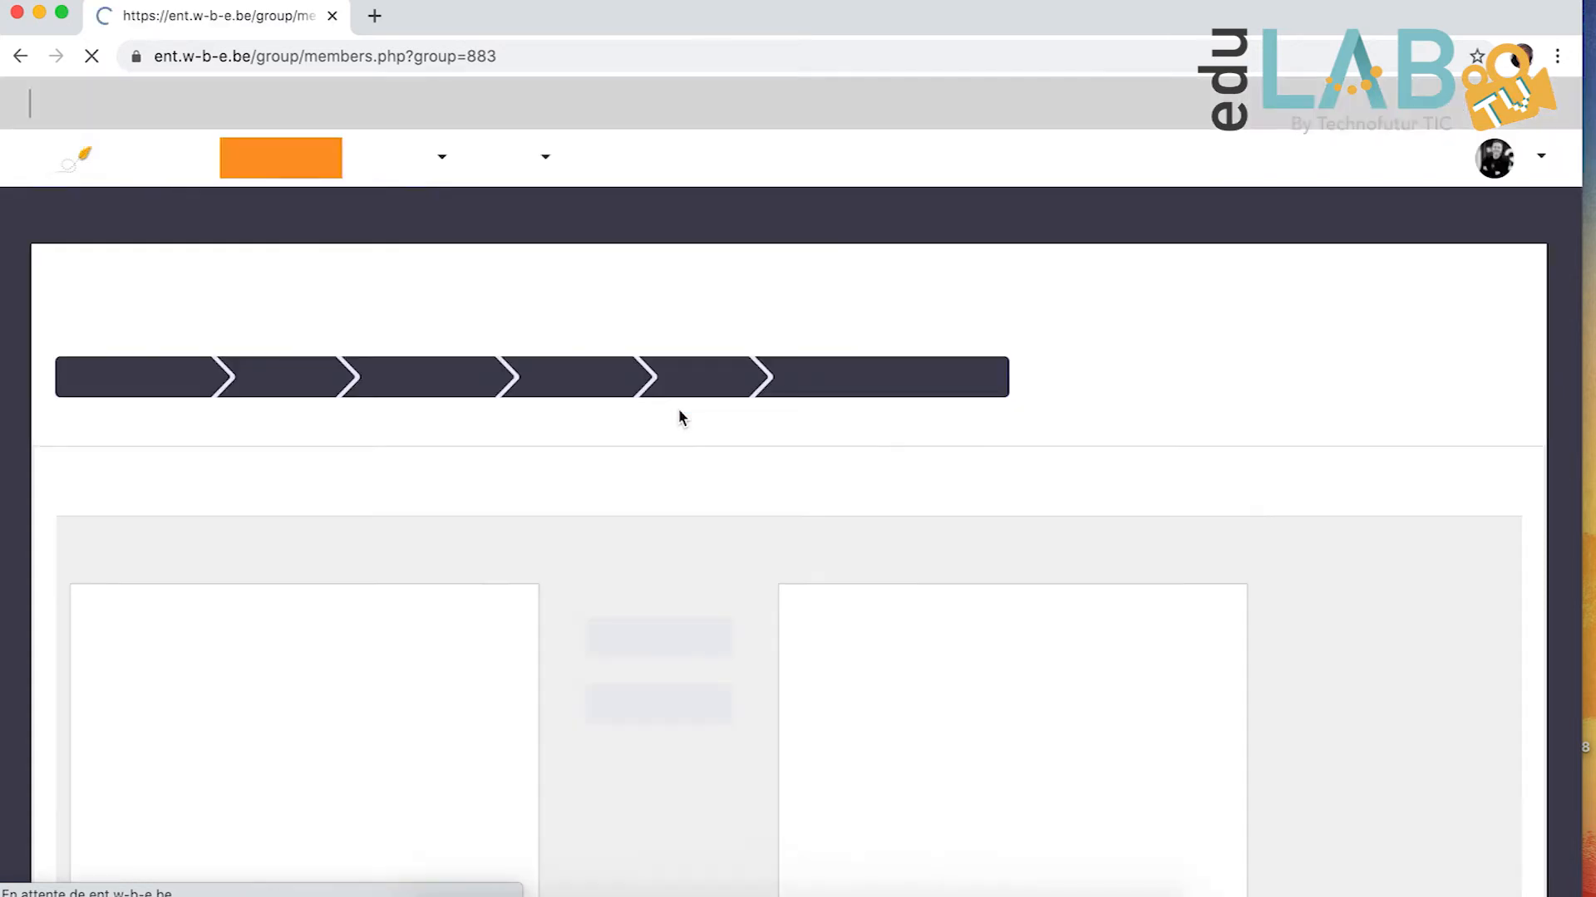
# - Add the teacher listed under Enseignant to the 3D group
pyautogui.scroll(-2, 453, 654)
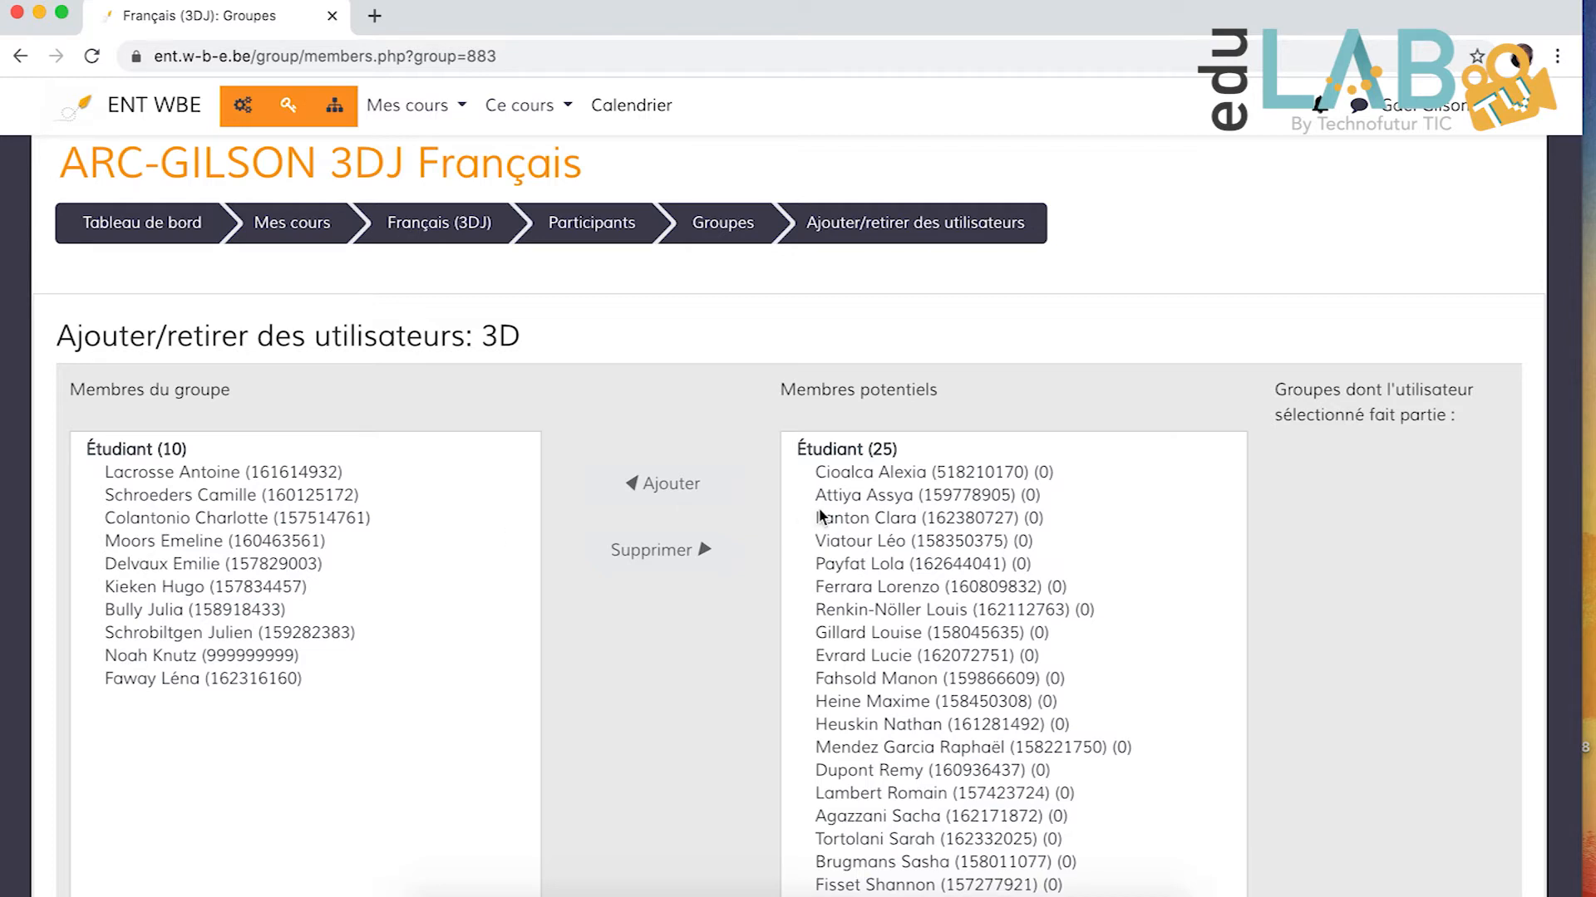
pyautogui.scroll(-1, 973, 593)
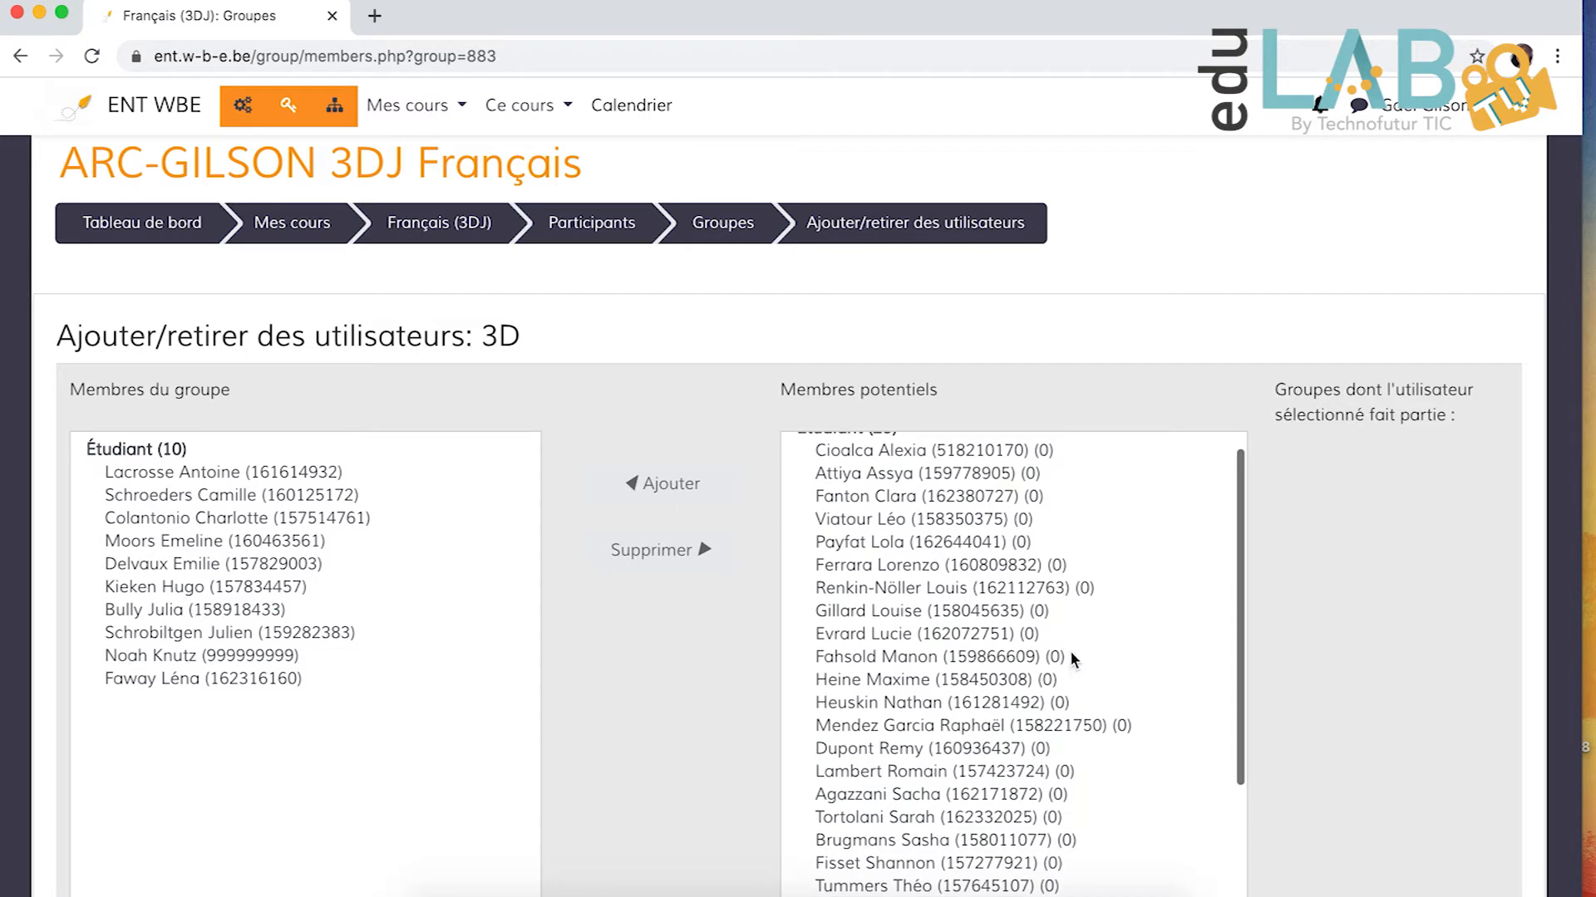
pyautogui.scroll(-2, 1430, 615)
pyautogui.scroll(-4, 962, 573)
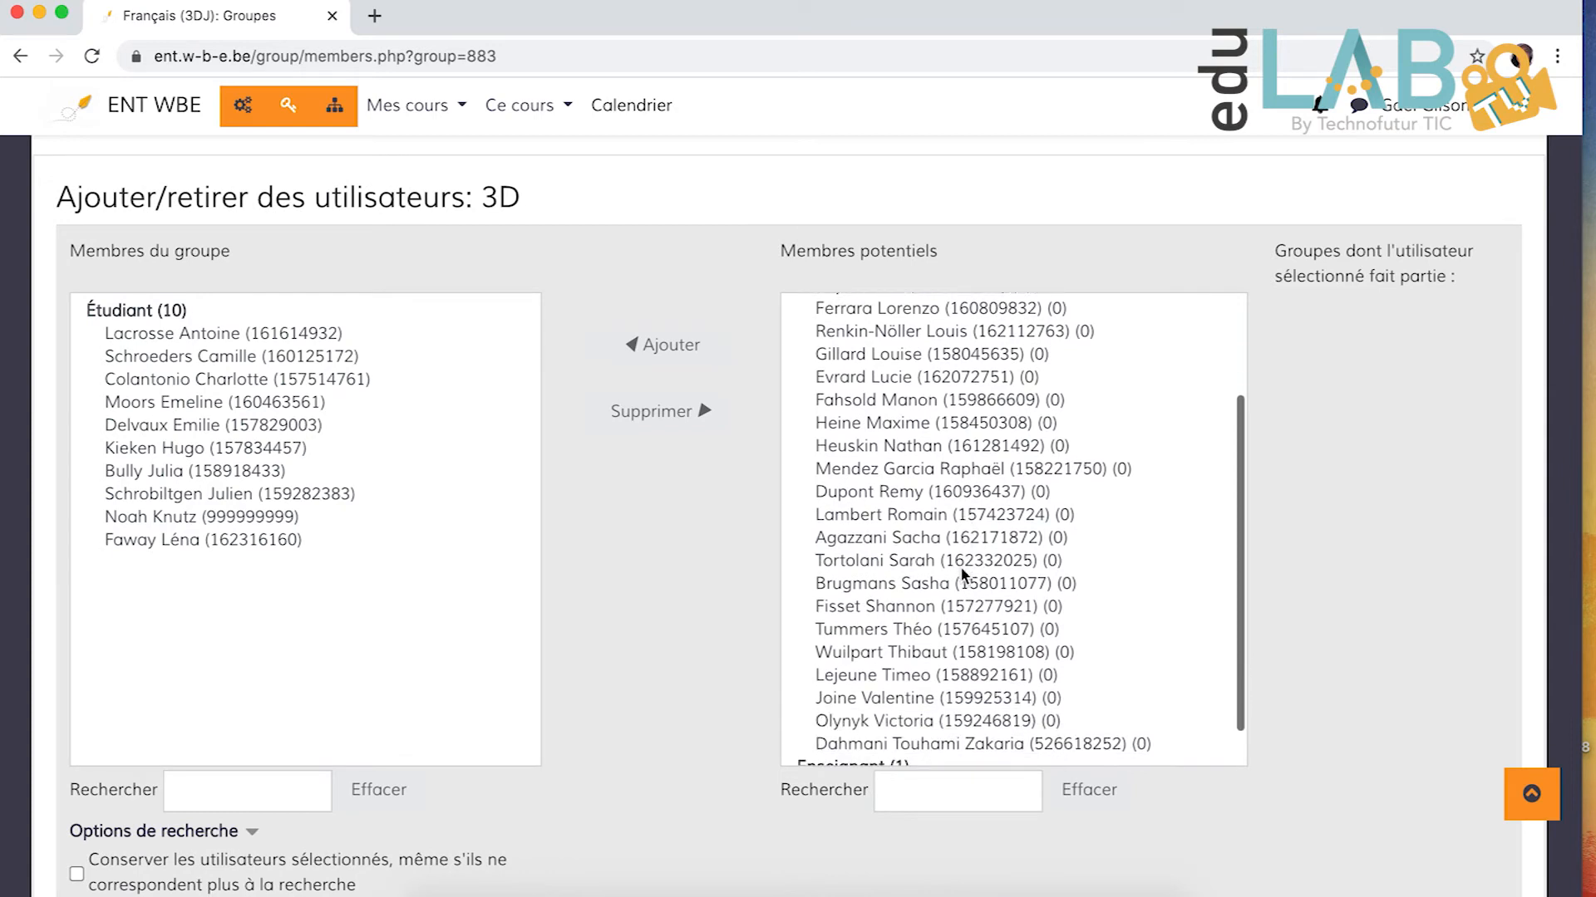
pyautogui.click(906, 750)
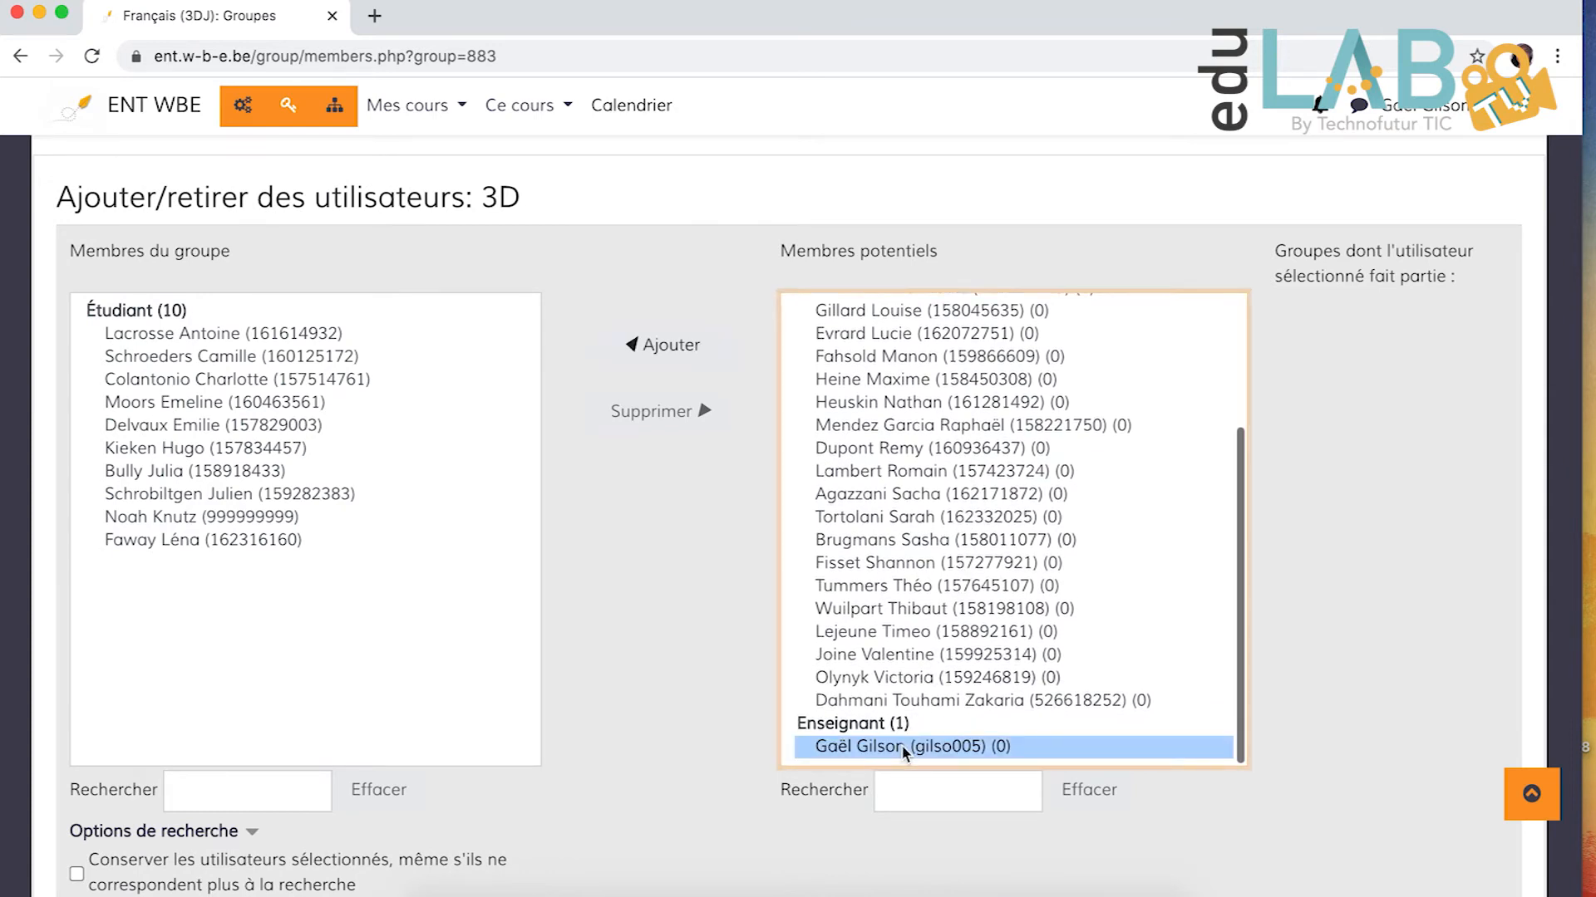
pyautogui.click(675, 344)
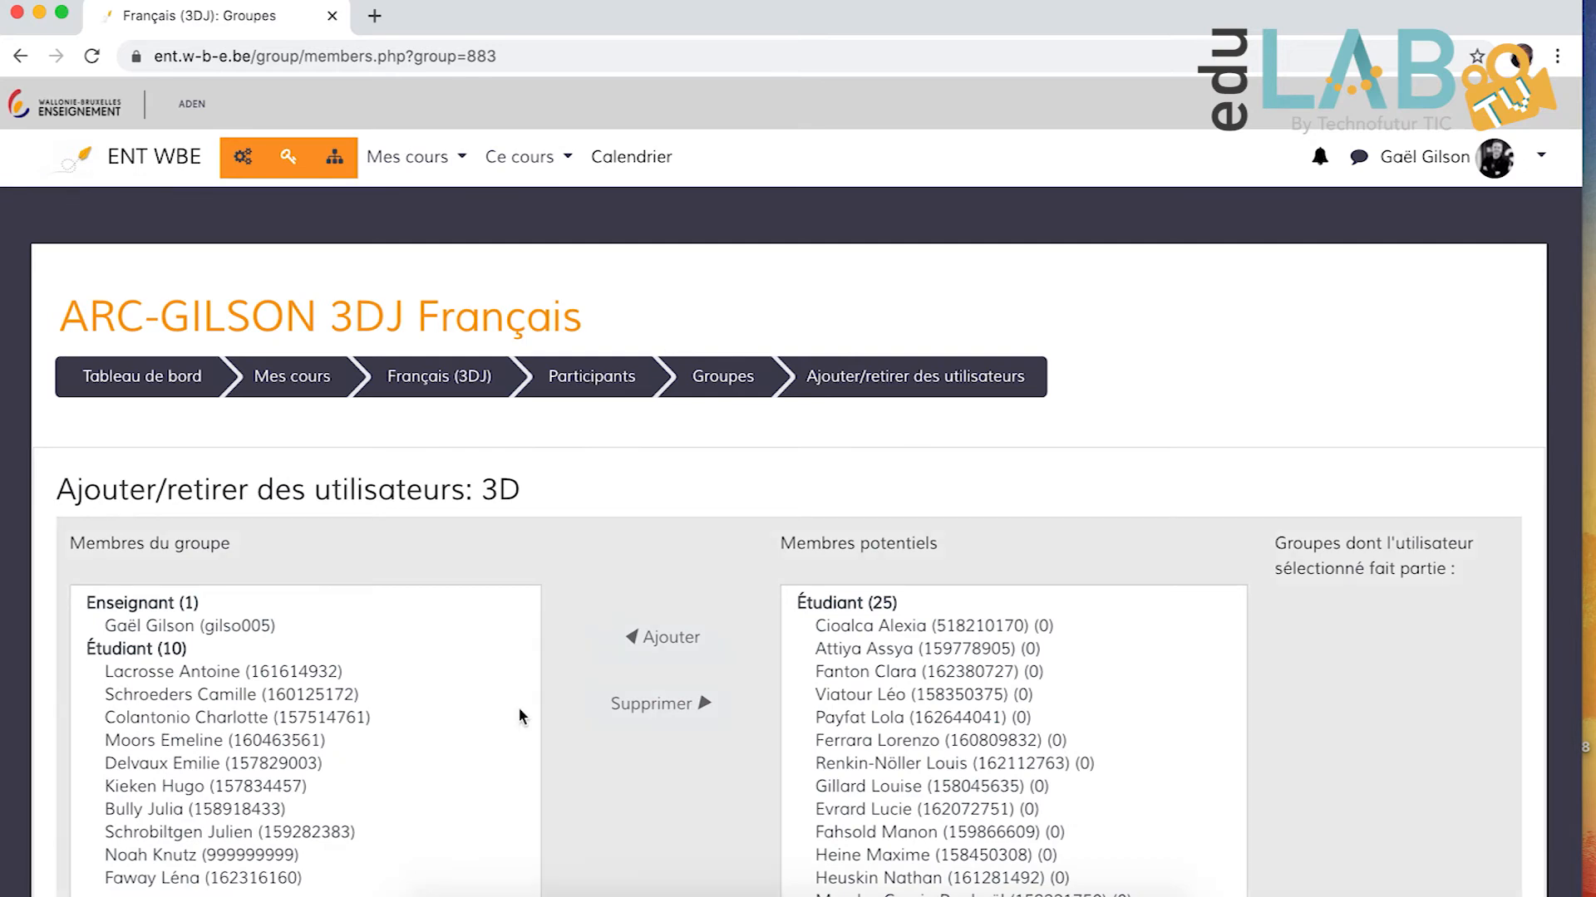
# - Review the 3D group's membership and return to the course's groups list
pyautogui.scroll(-3, 523, 718)
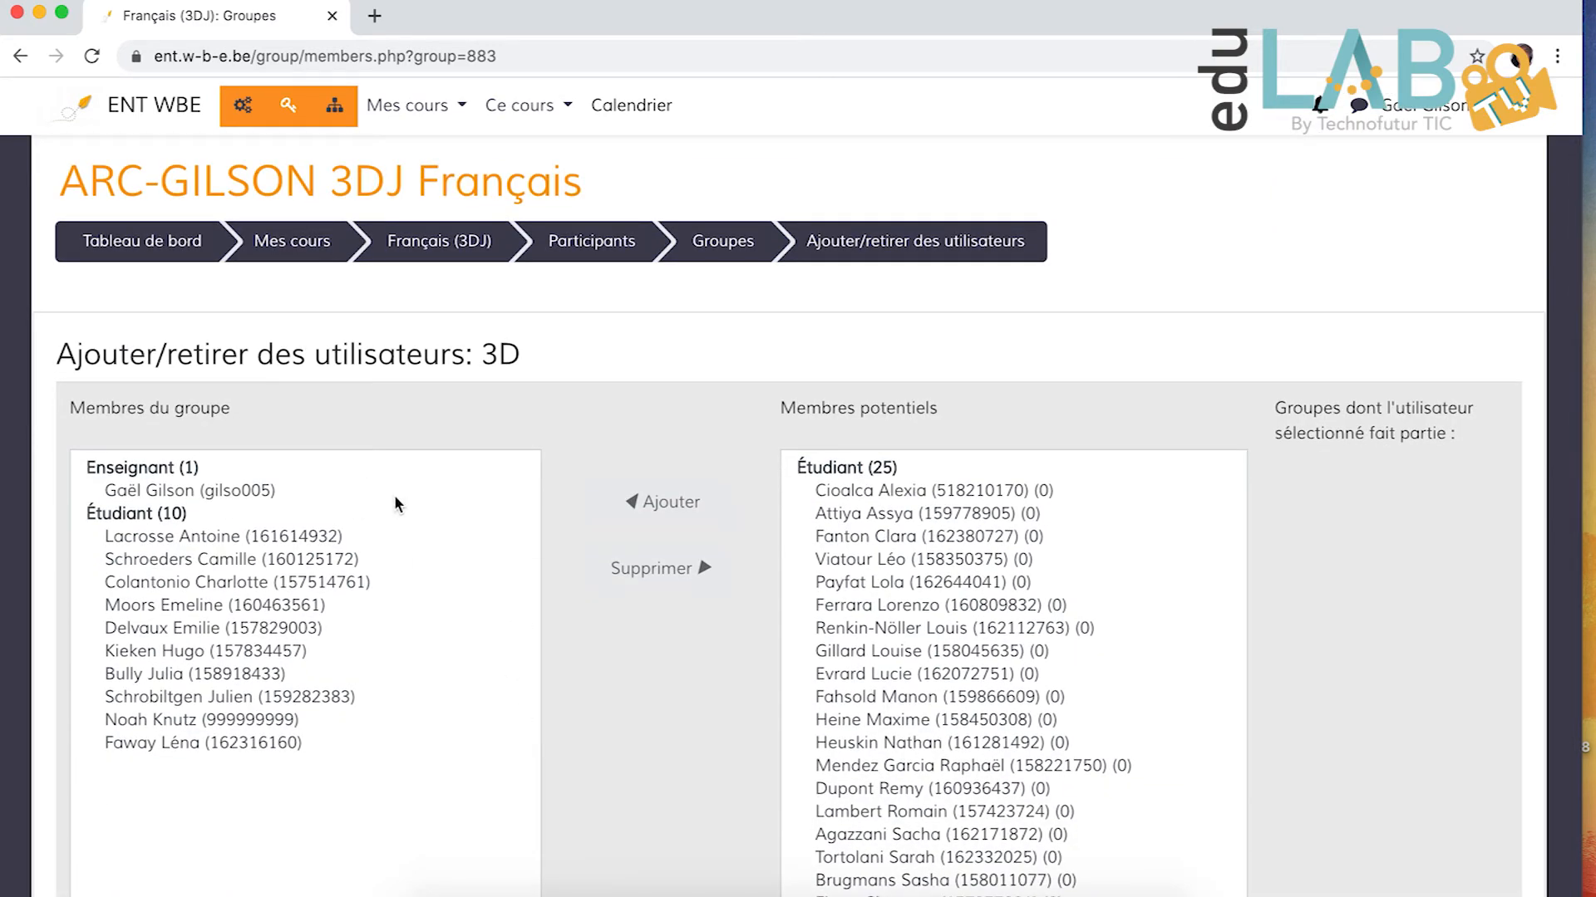
pyautogui.scroll(-6, 396, 499)
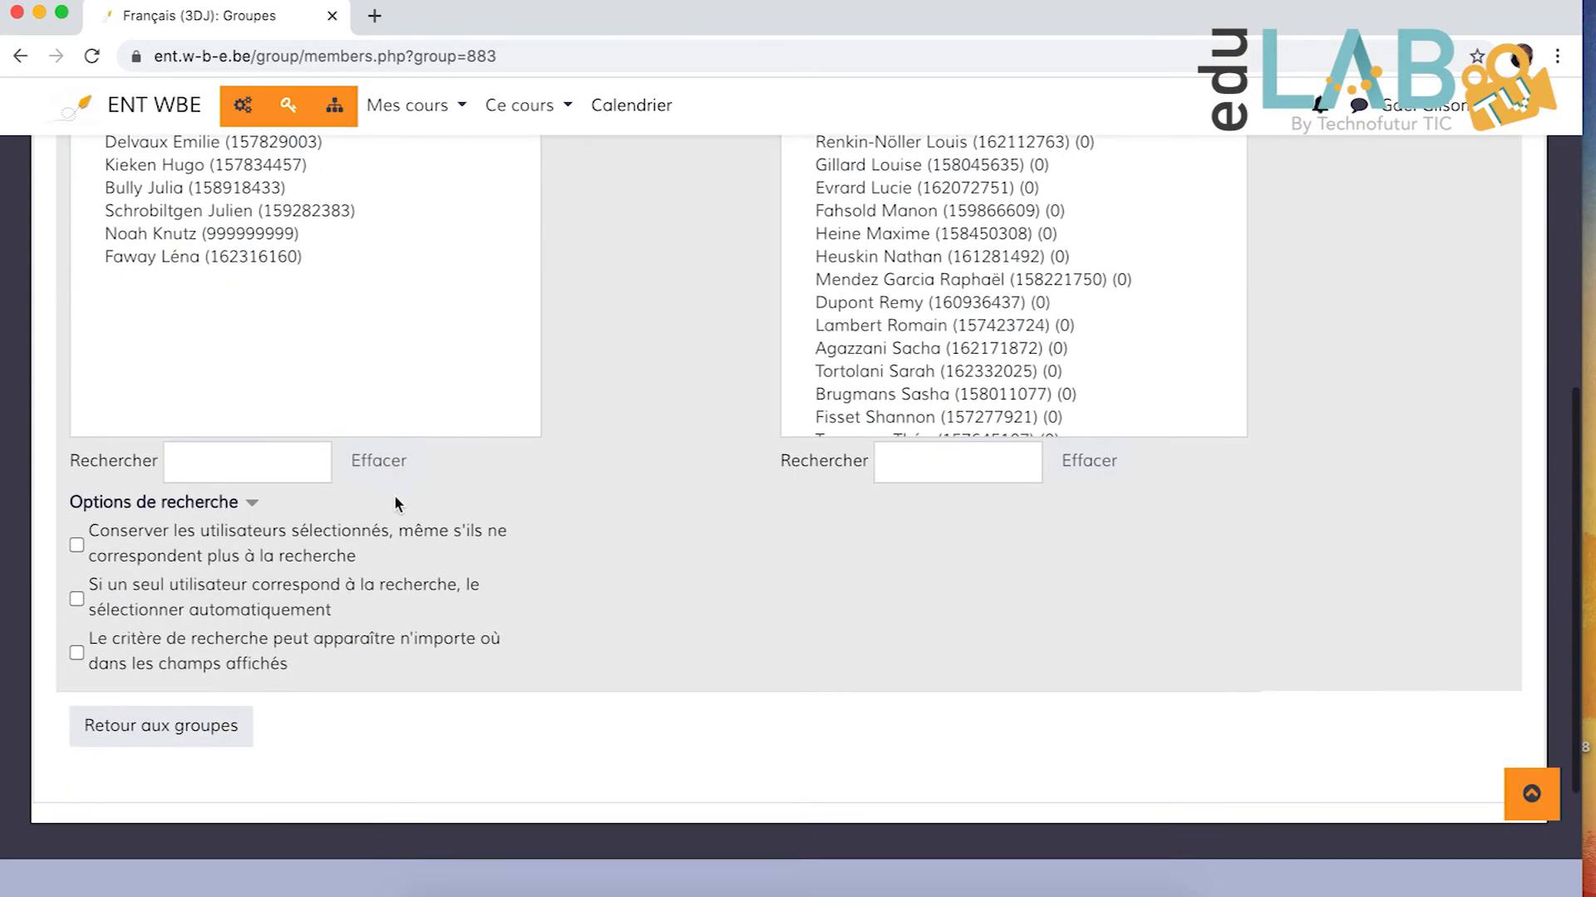
pyautogui.scroll(4, 394, 504)
pyautogui.scroll(-2, 394, 504)
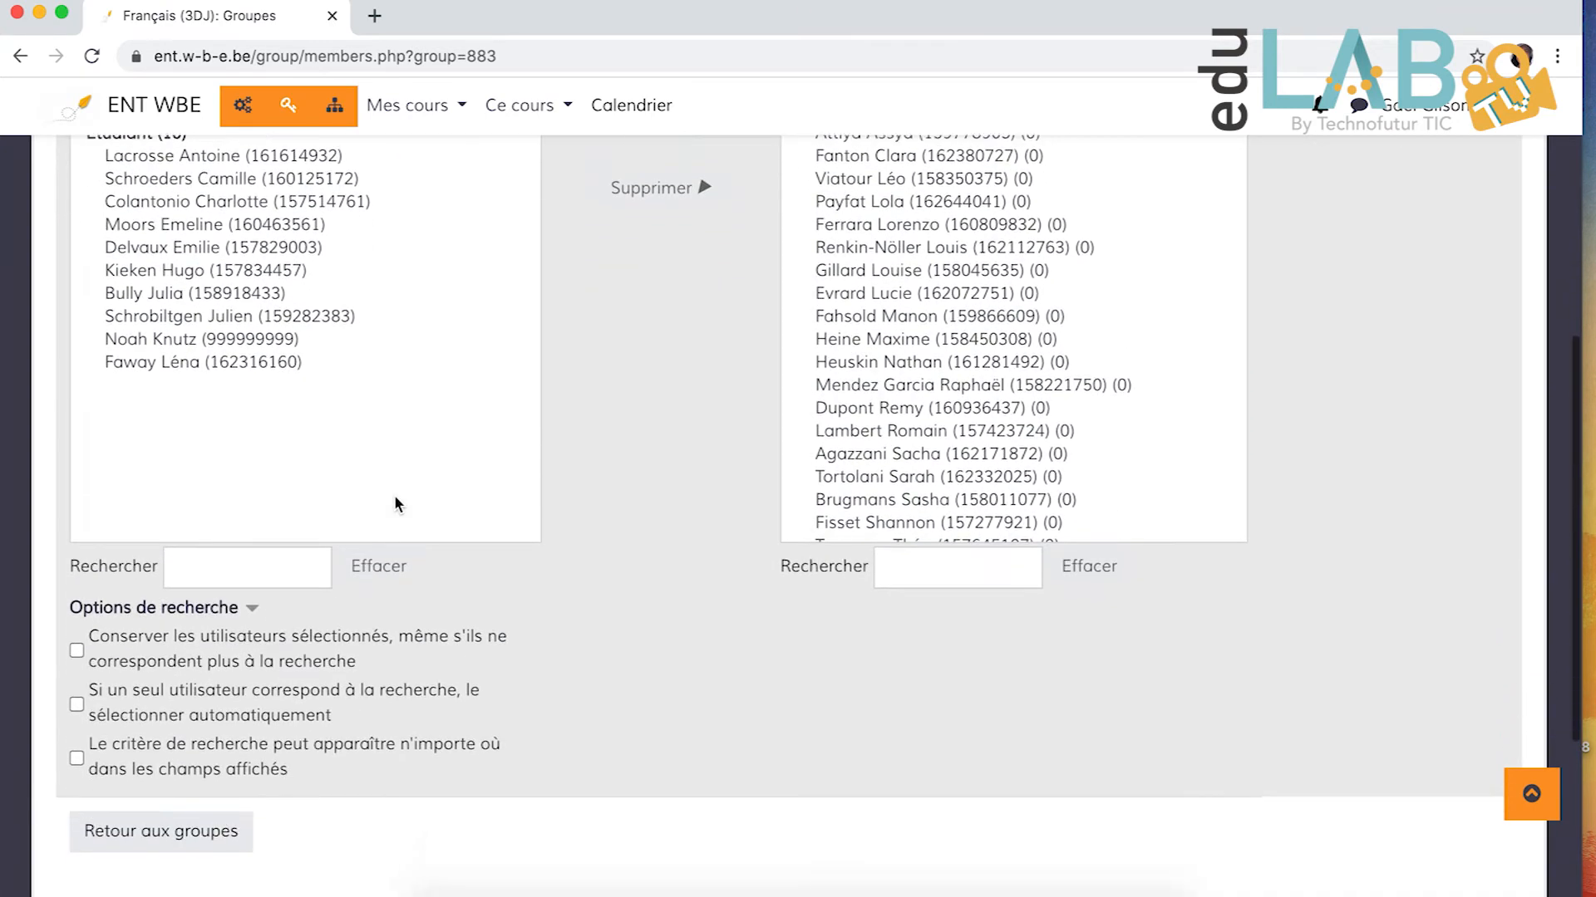
pyautogui.scroll(-2, 396, 503)
pyautogui.click(185, 732)
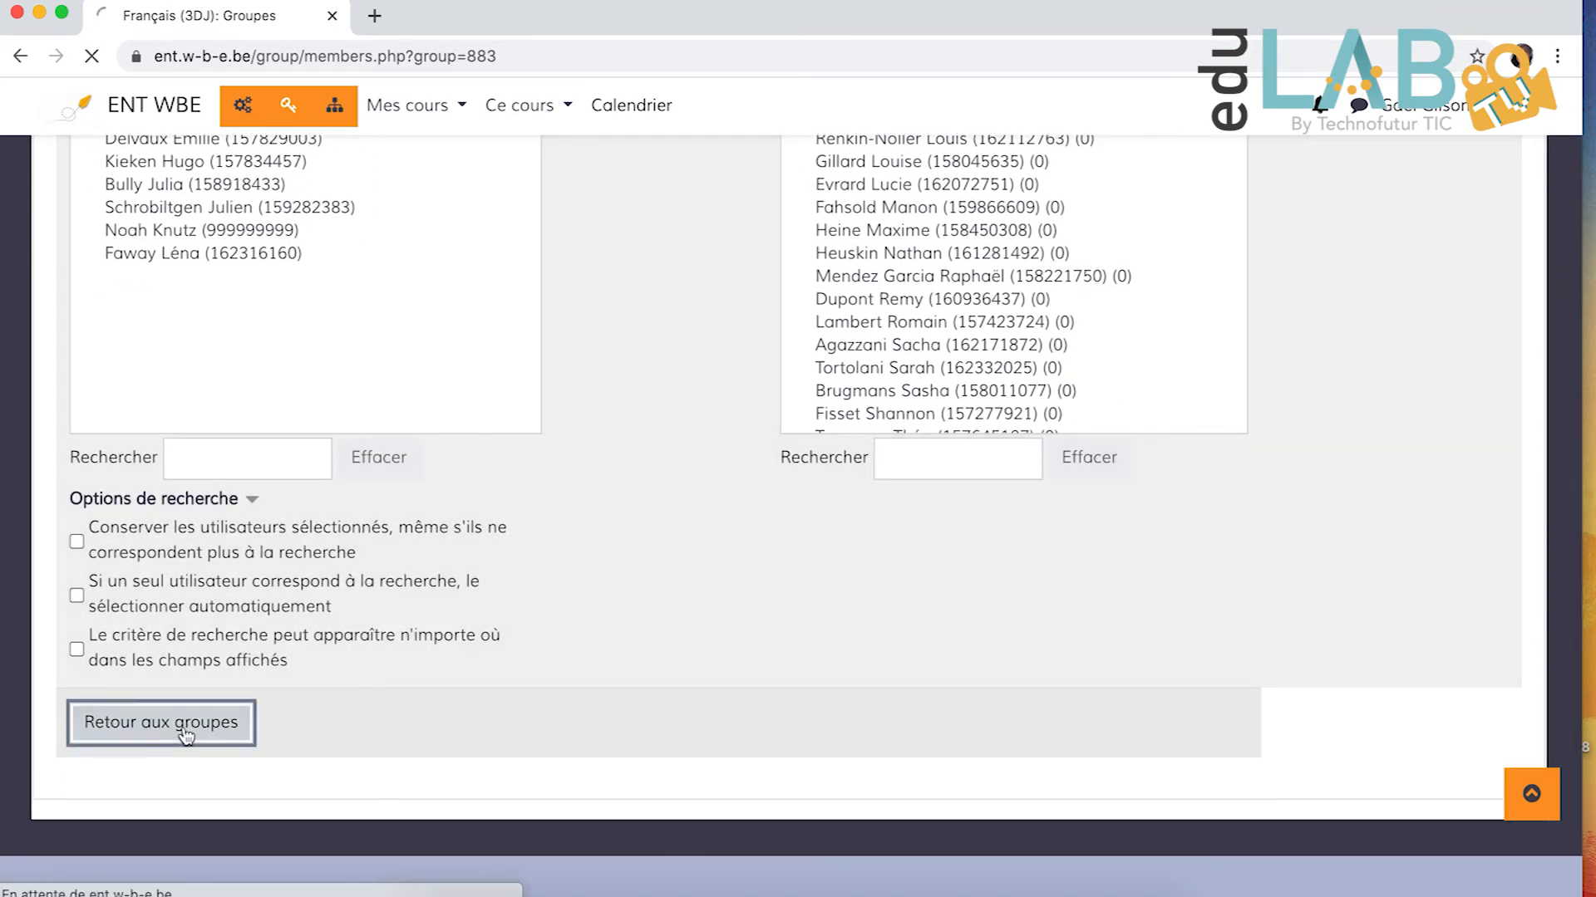
# - Start creating a second group in the Français (3DJ) course and name it 3J
pyautogui.scroll(-2, 186, 737)
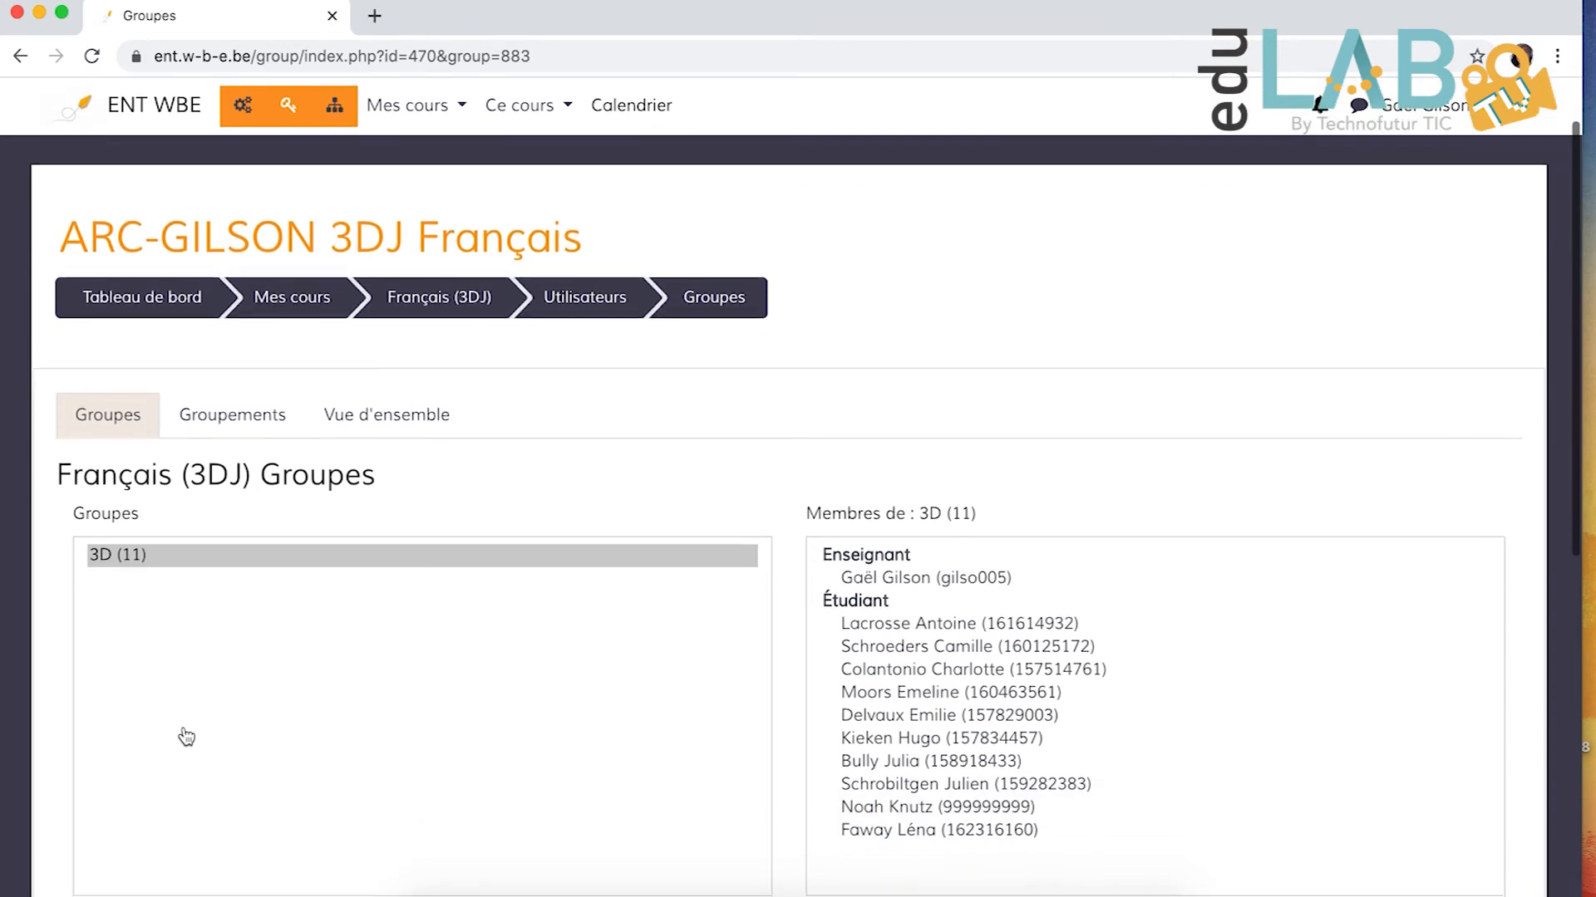
pyautogui.scroll(-3, 231, 678)
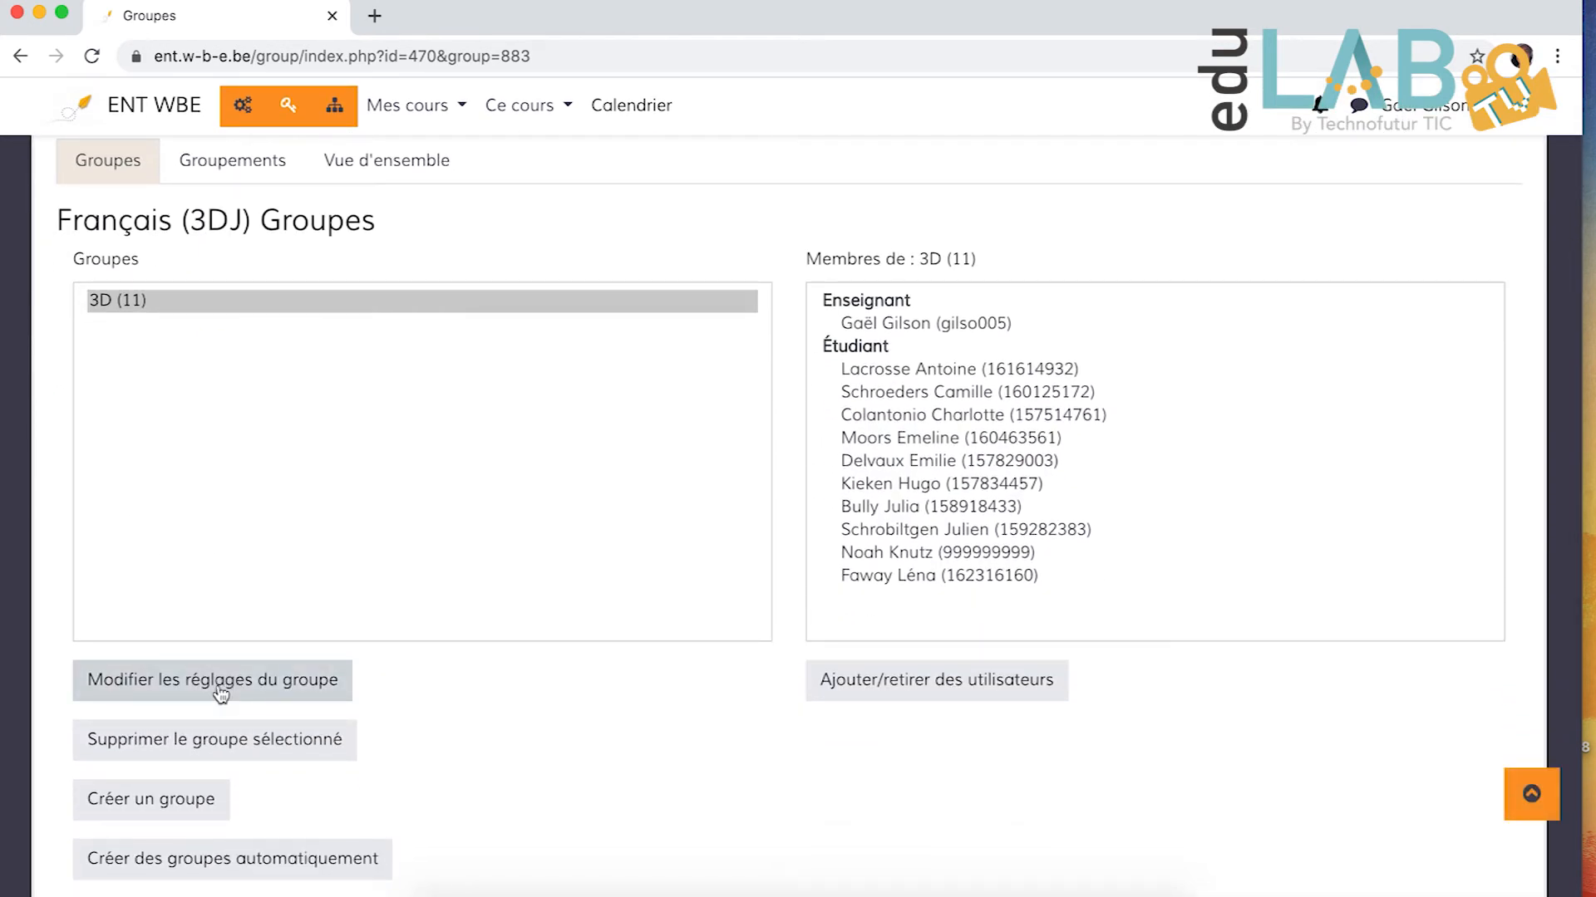
pyautogui.click(179, 796)
pyautogui.click(502, 541)
pyautogui.write('3J')
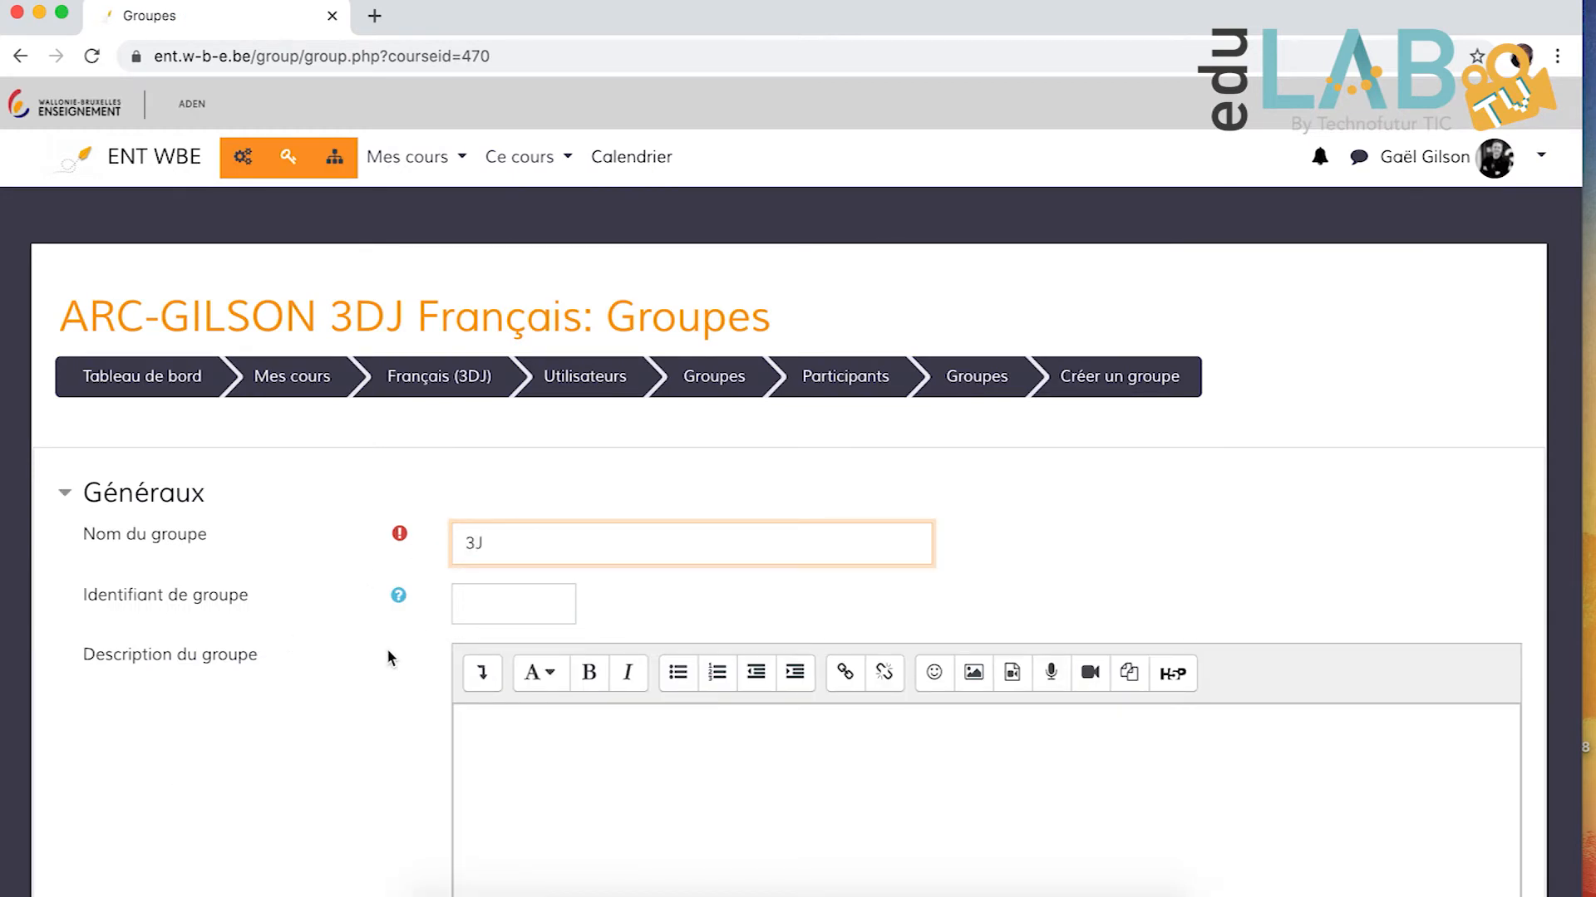
# - Set group messaging to Oui for the 3J group and save the group
pyautogui.scroll(-5, 388, 656)
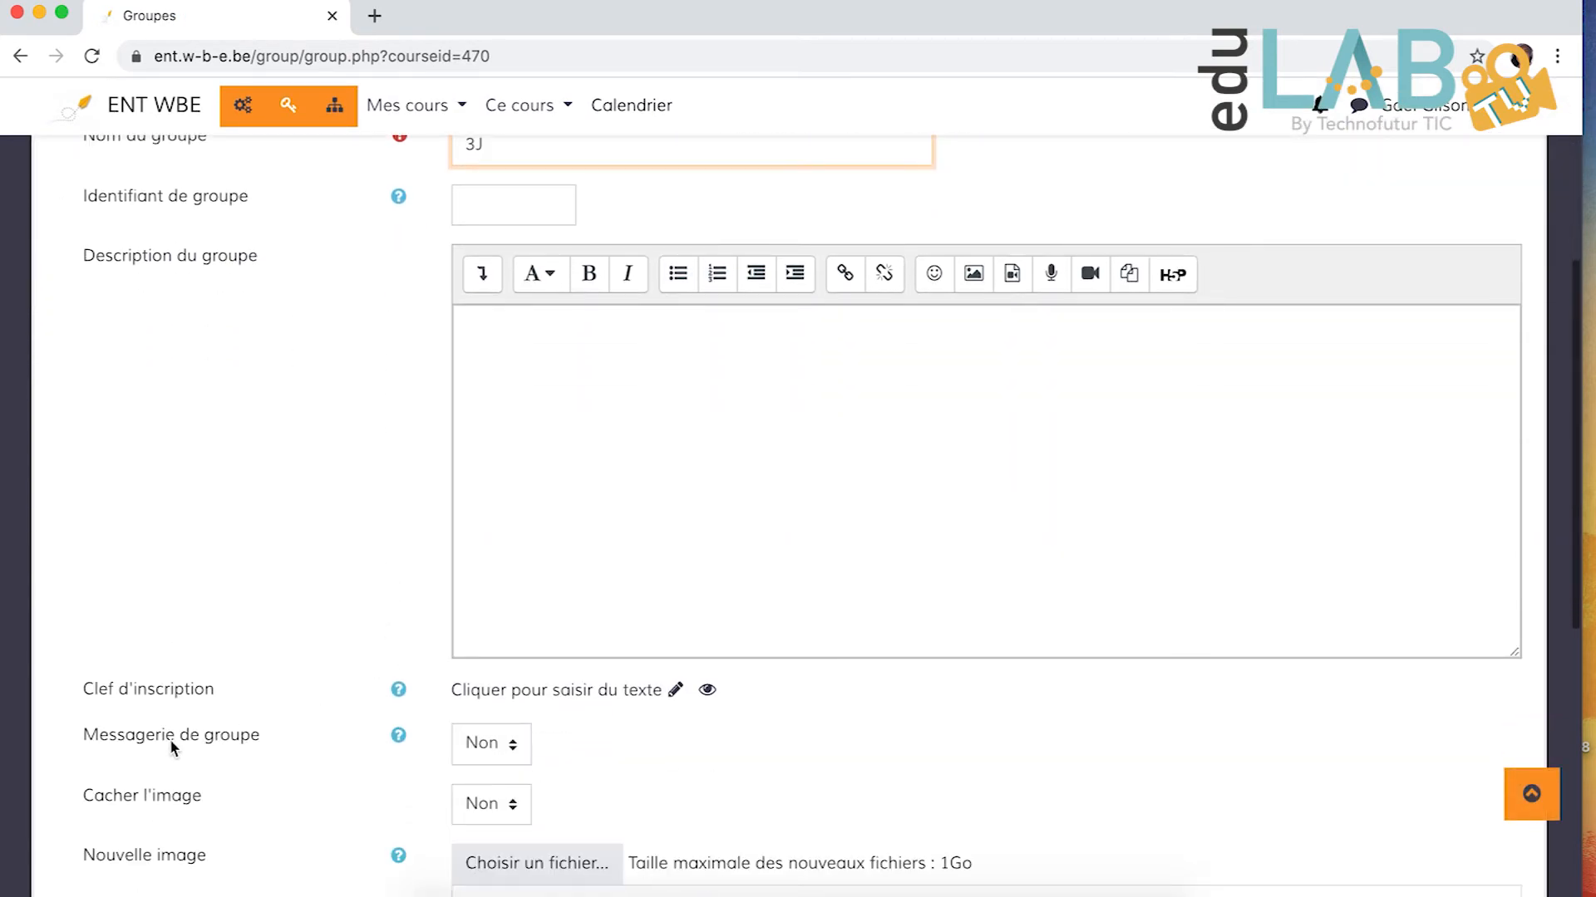
pyautogui.click(490, 744)
pyautogui.click(482, 769)
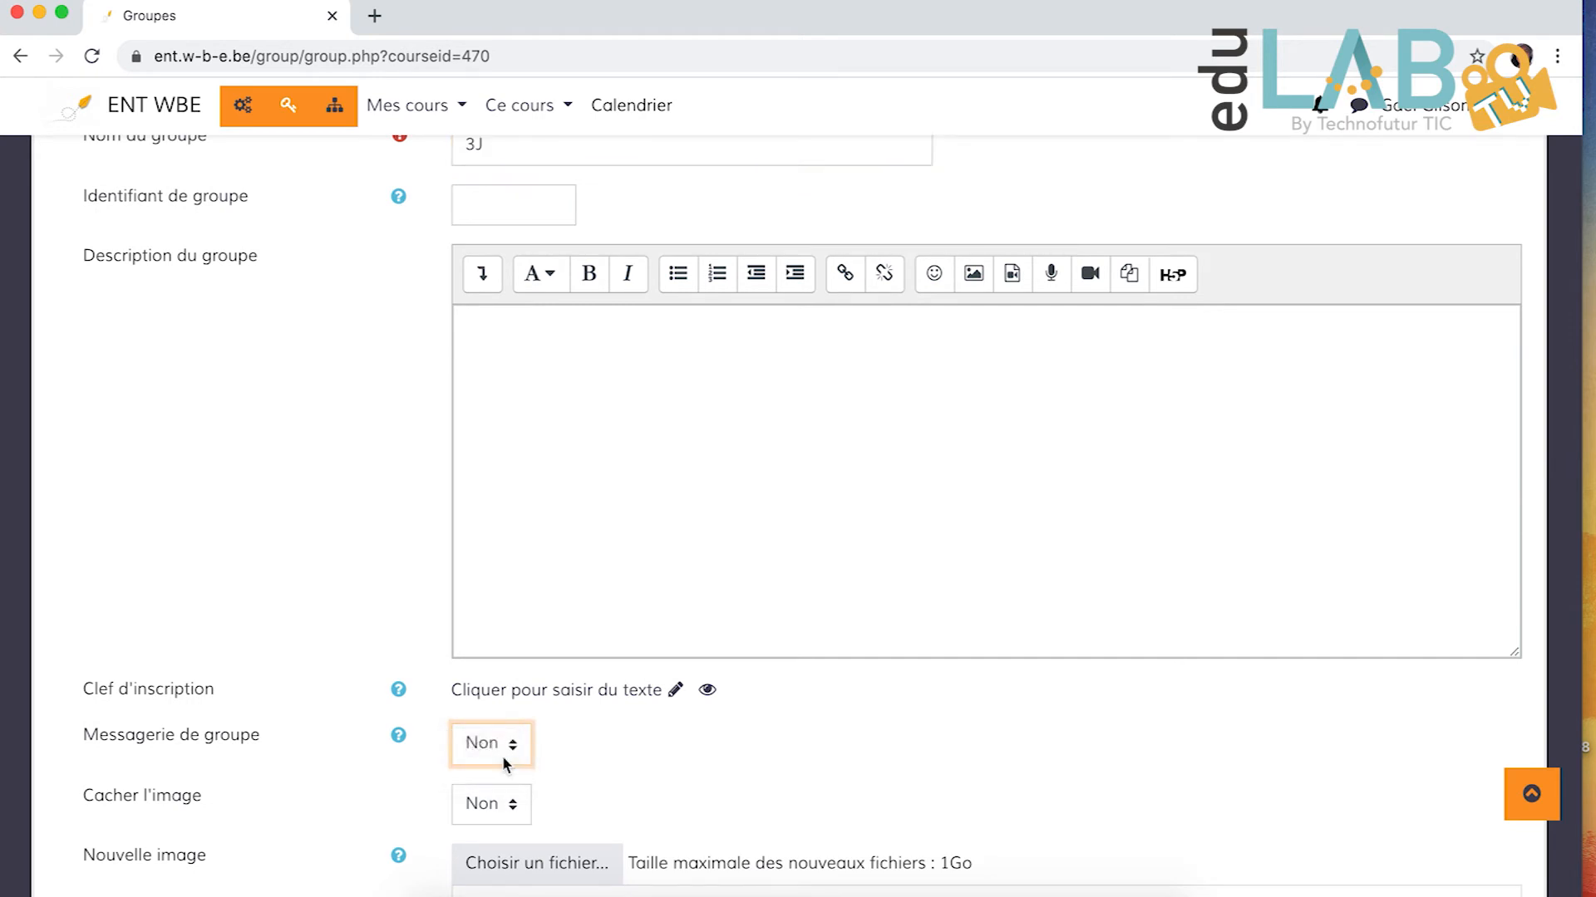
pyautogui.scroll(-3, 578, 741)
pyautogui.scroll(-2, 580, 744)
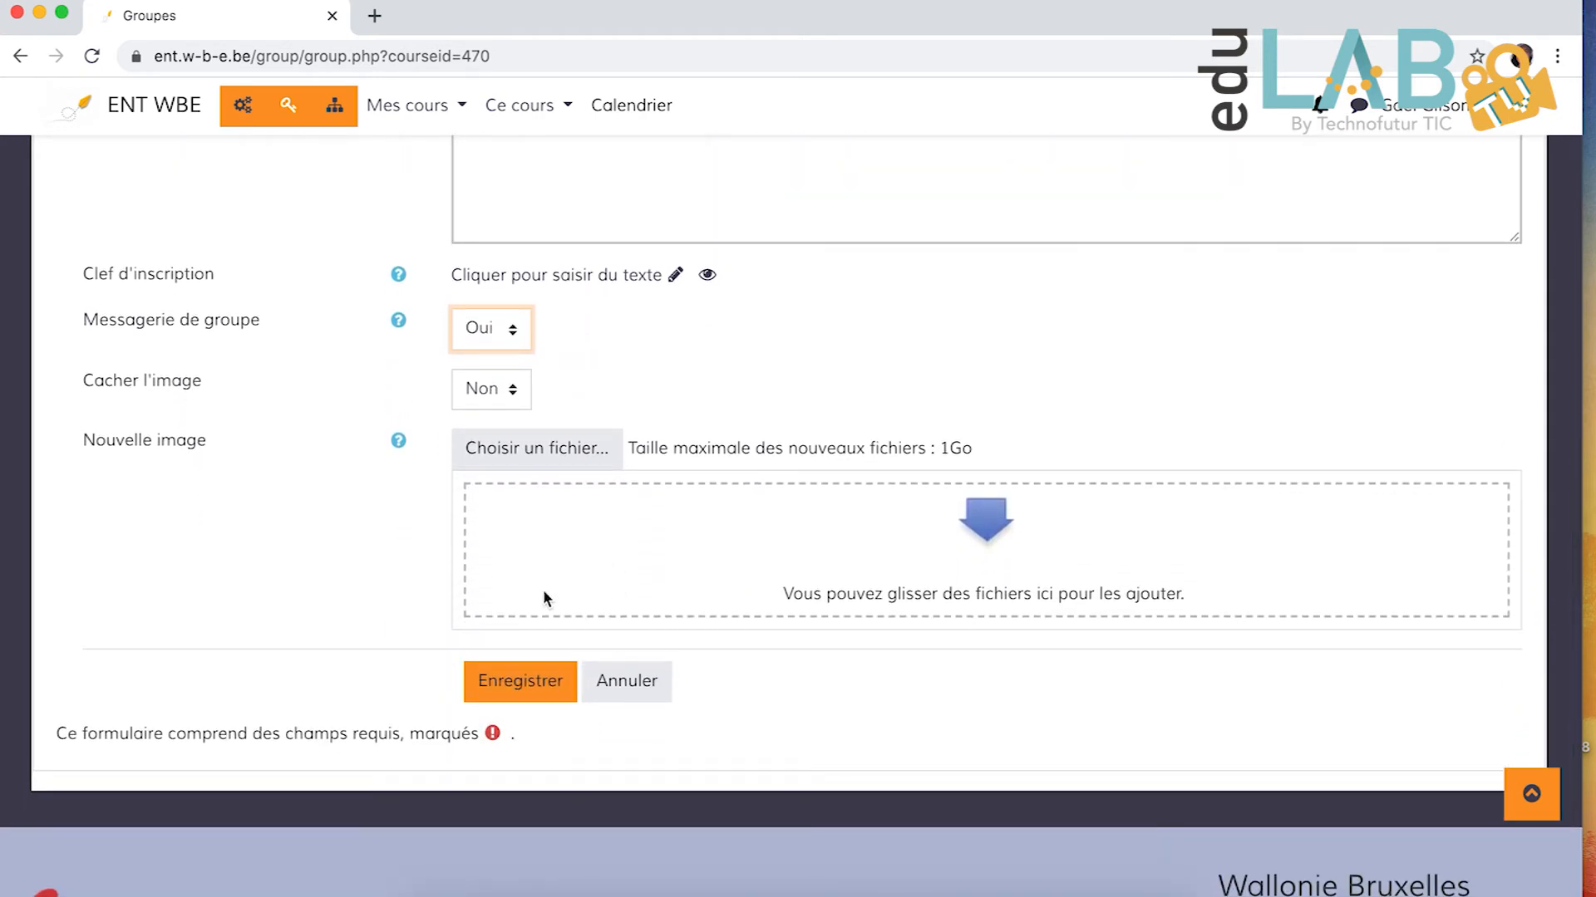
pyautogui.click(521, 690)
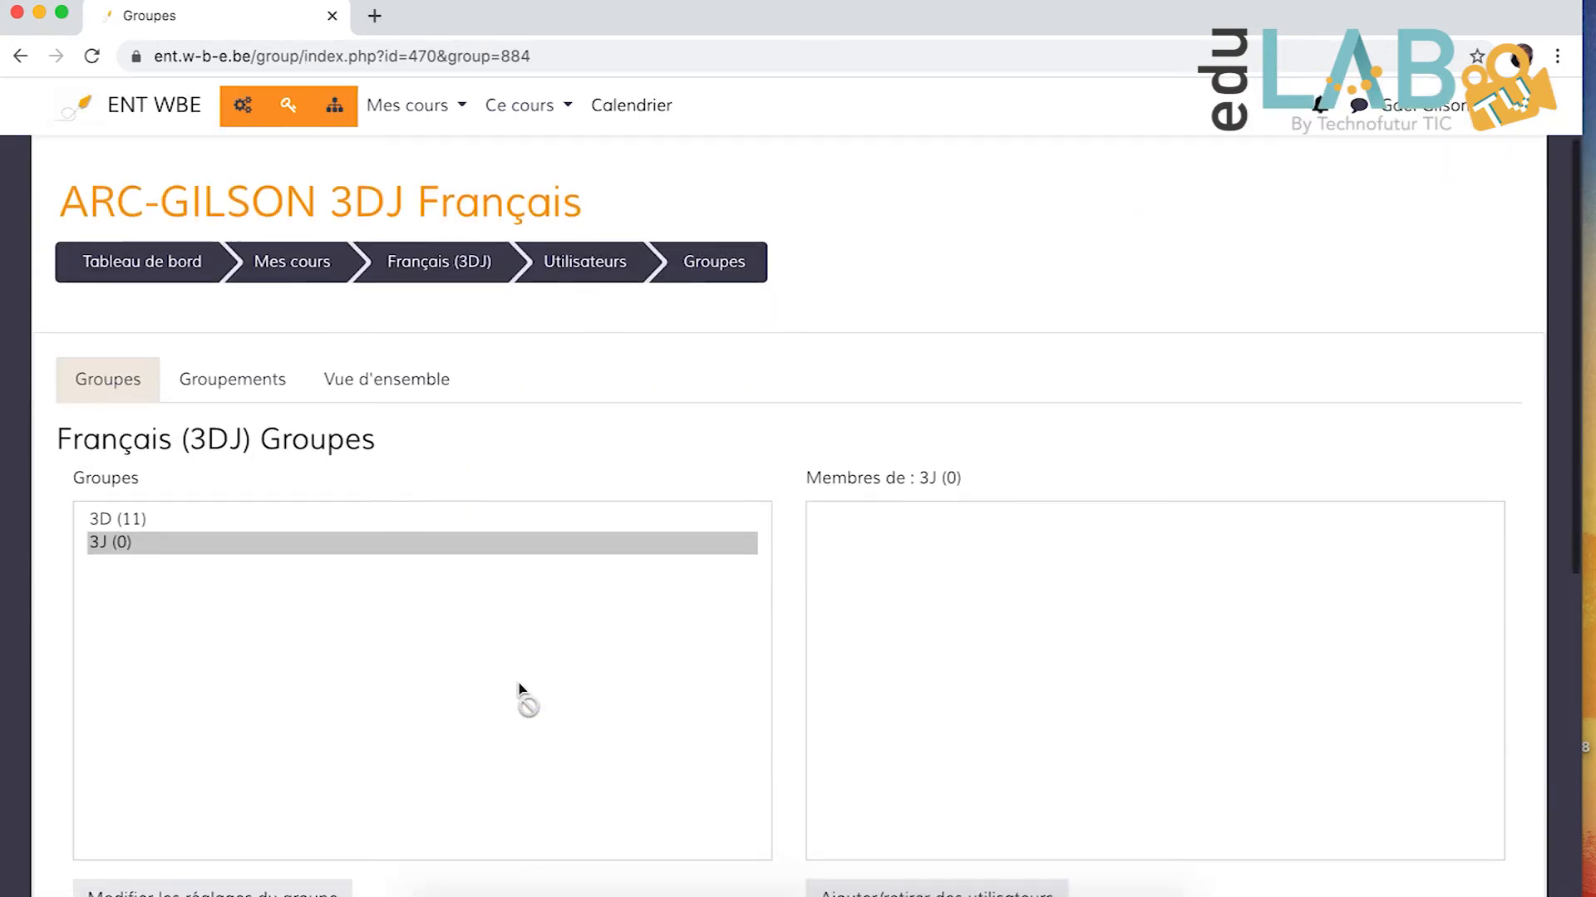
# - Open the add/remove users page for the 3J group
pyautogui.click(191, 532)
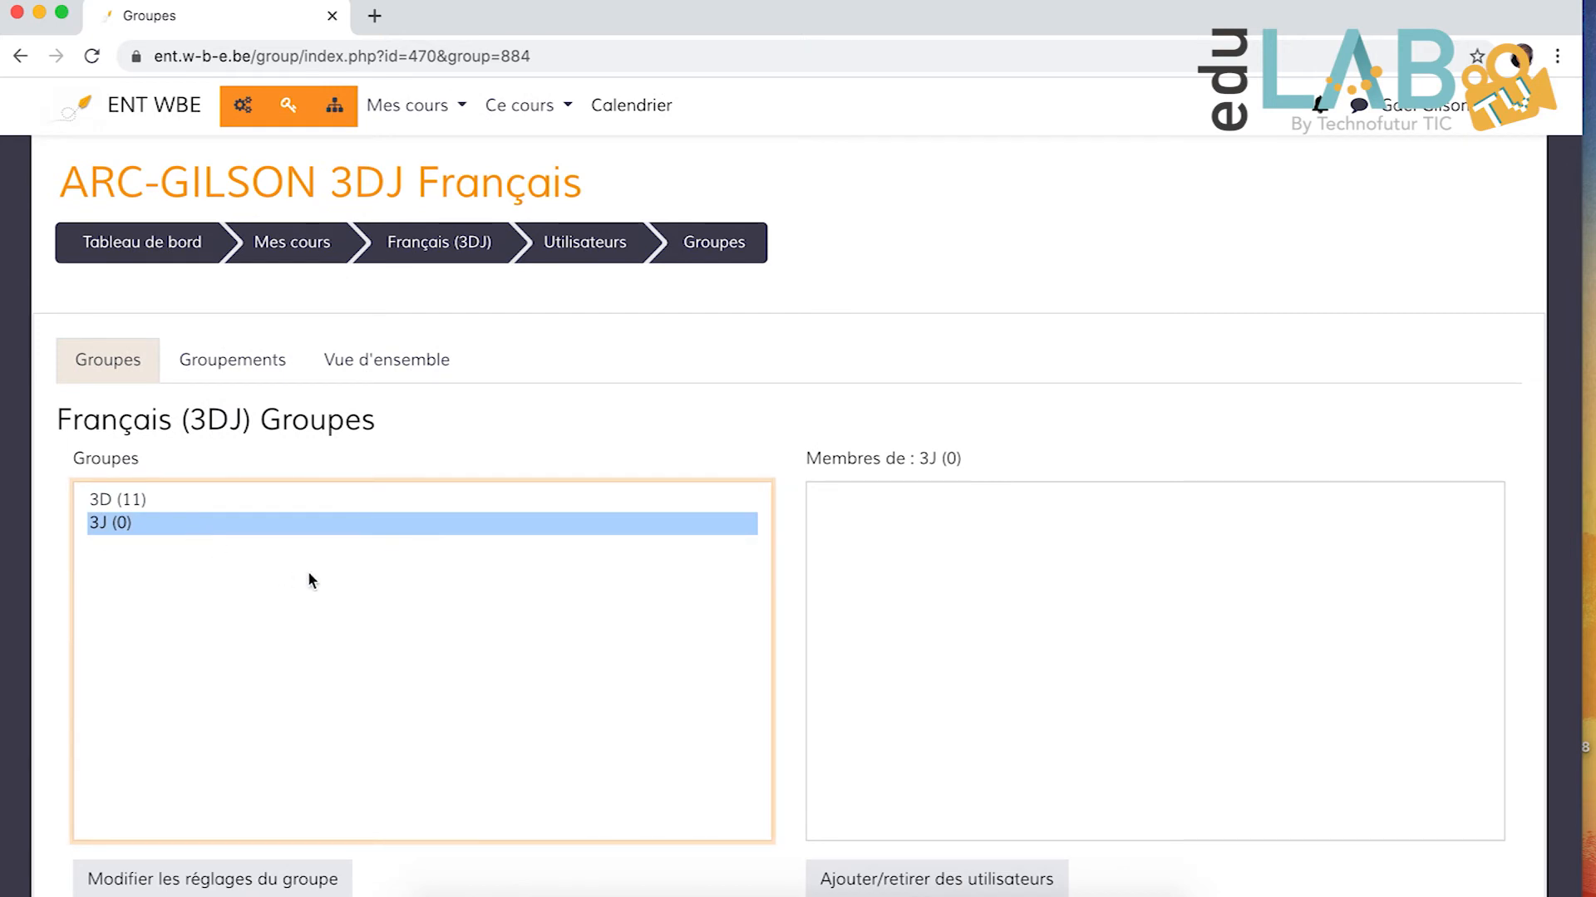
pyautogui.scroll(-2, 553, 670)
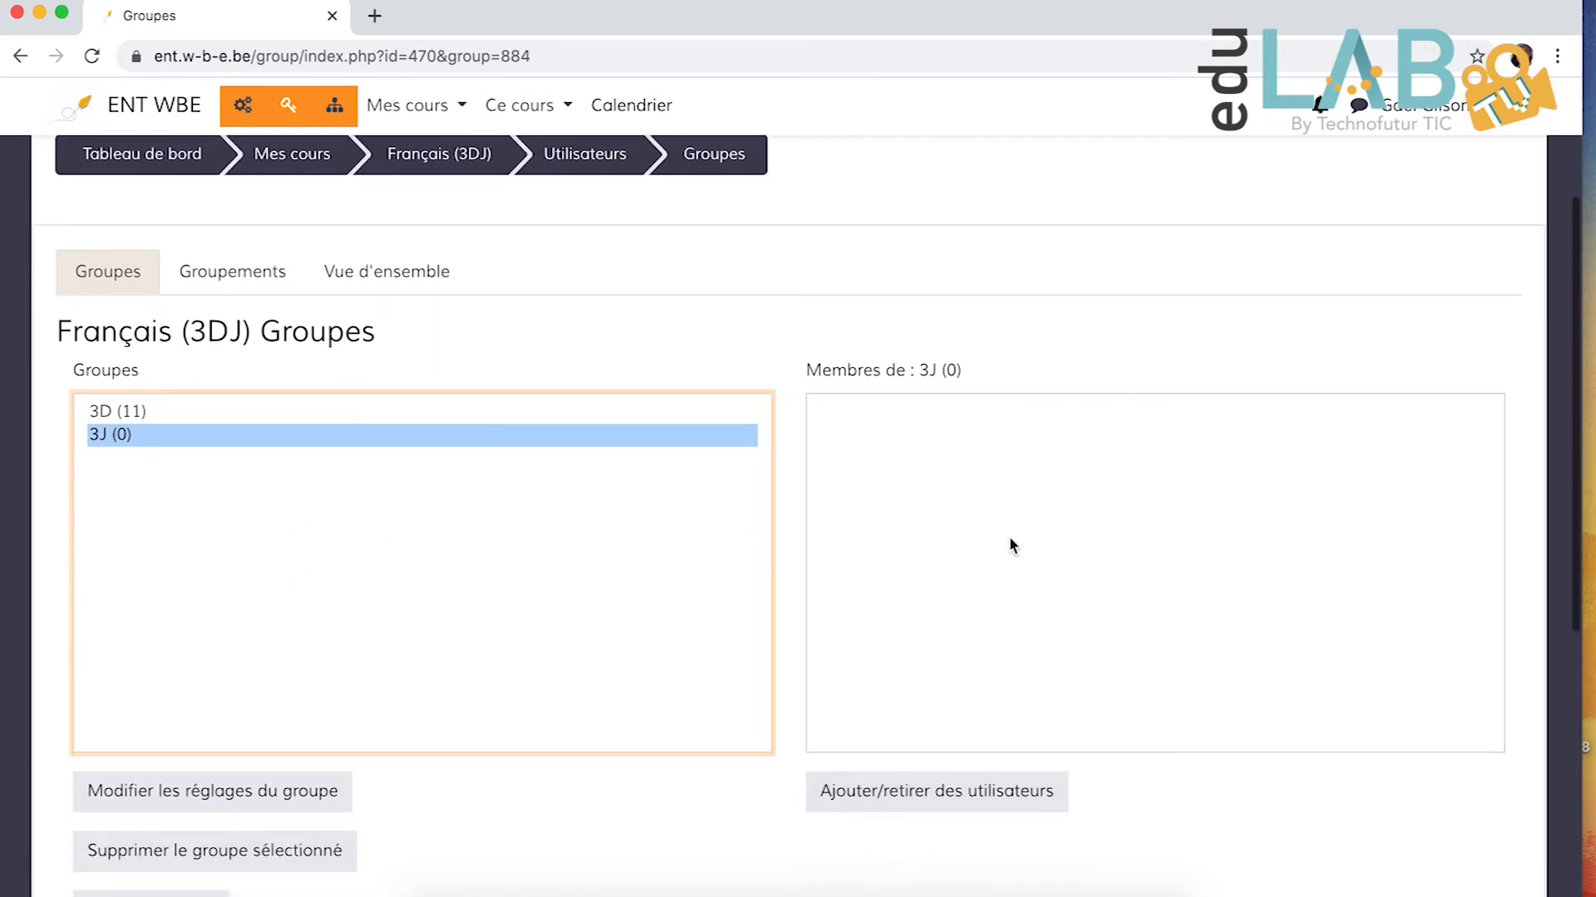
pyautogui.click(902, 796)
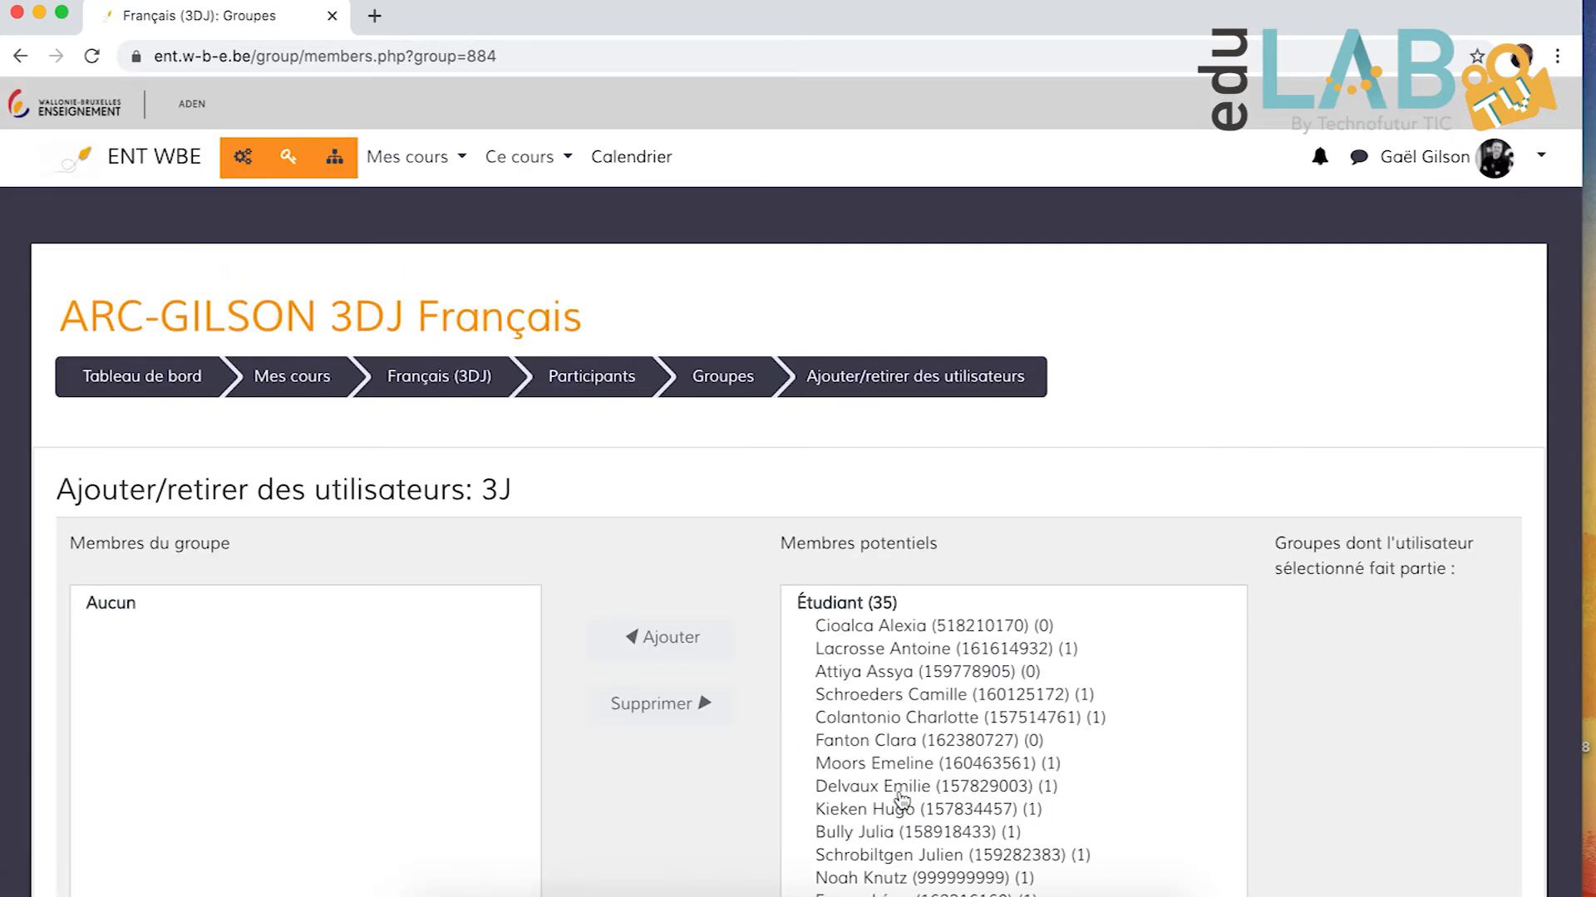
# - Look through the potential members of the 3J group and return to the groups list without adding anyone
pyautogui.scroll(-2, 901, 798)
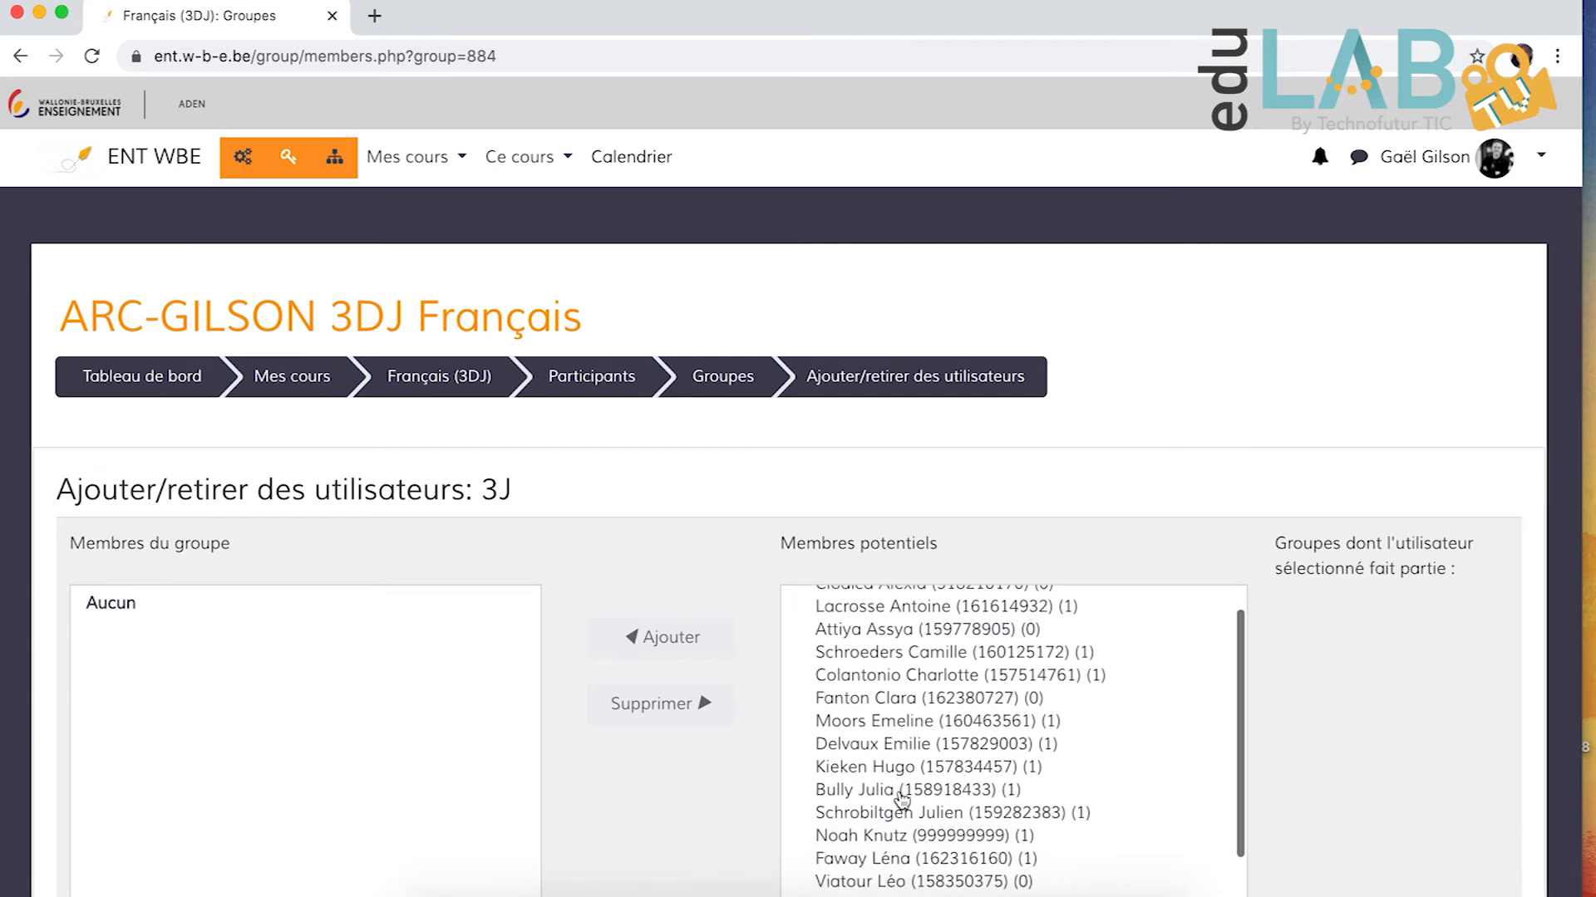
pyautogui.scroll(-2, 1317, 750)
pyautogui.scroll(-1, 1317, 749)
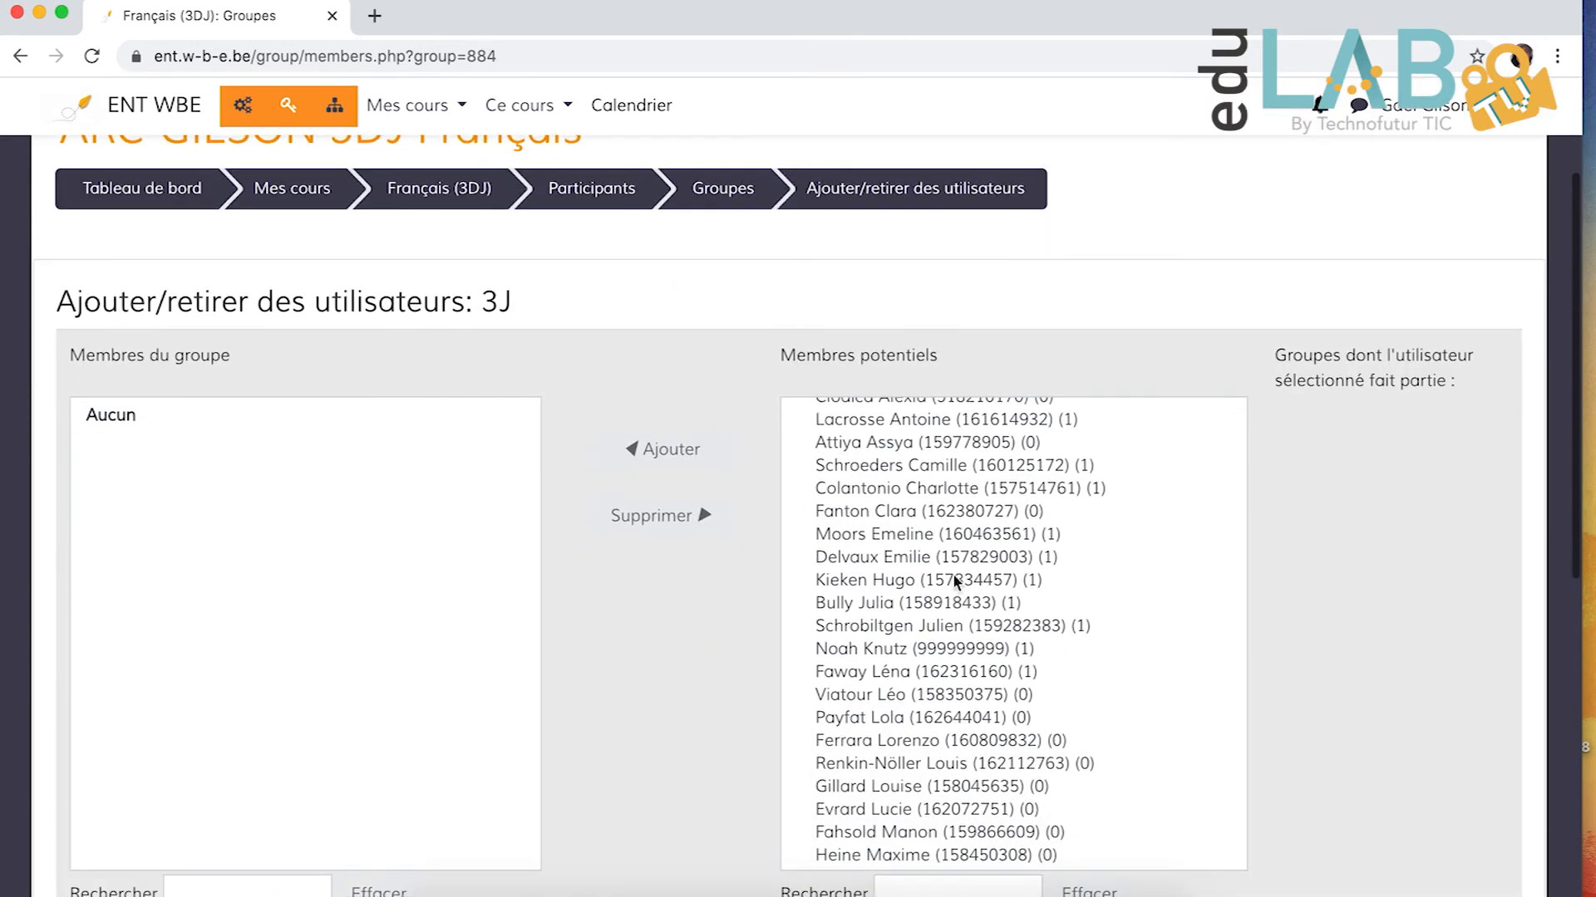
pyautogui.scroll(1, 872, 503)
pyautogui.scroll(1, 872, 503)
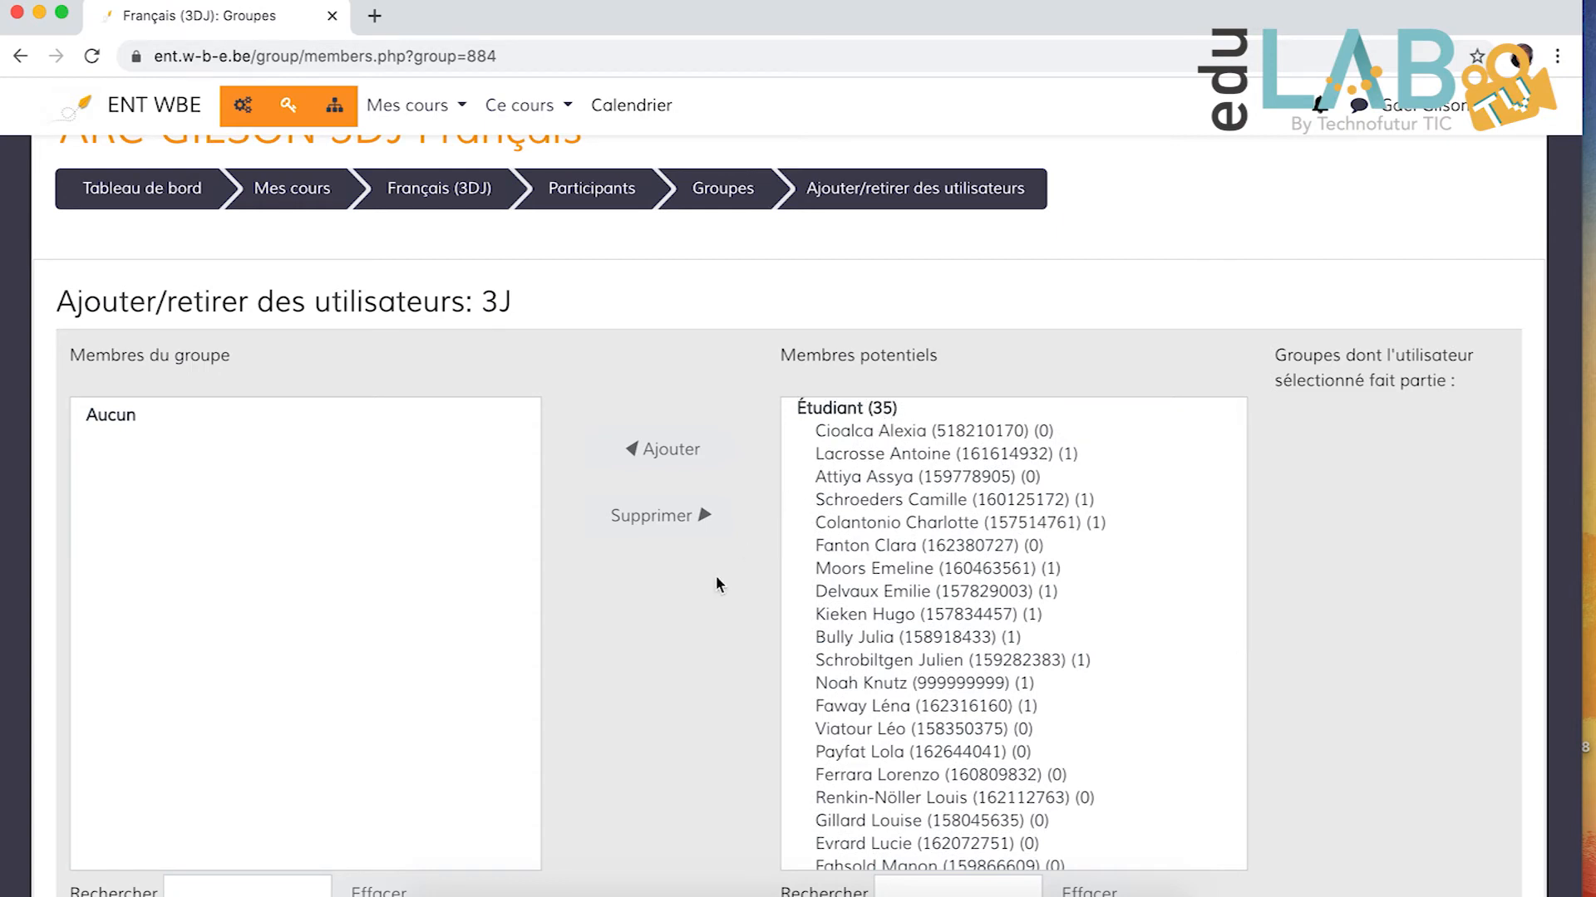
pyautogui.scroll(-5, 716, 580)
pyautogui.click(206, 796)
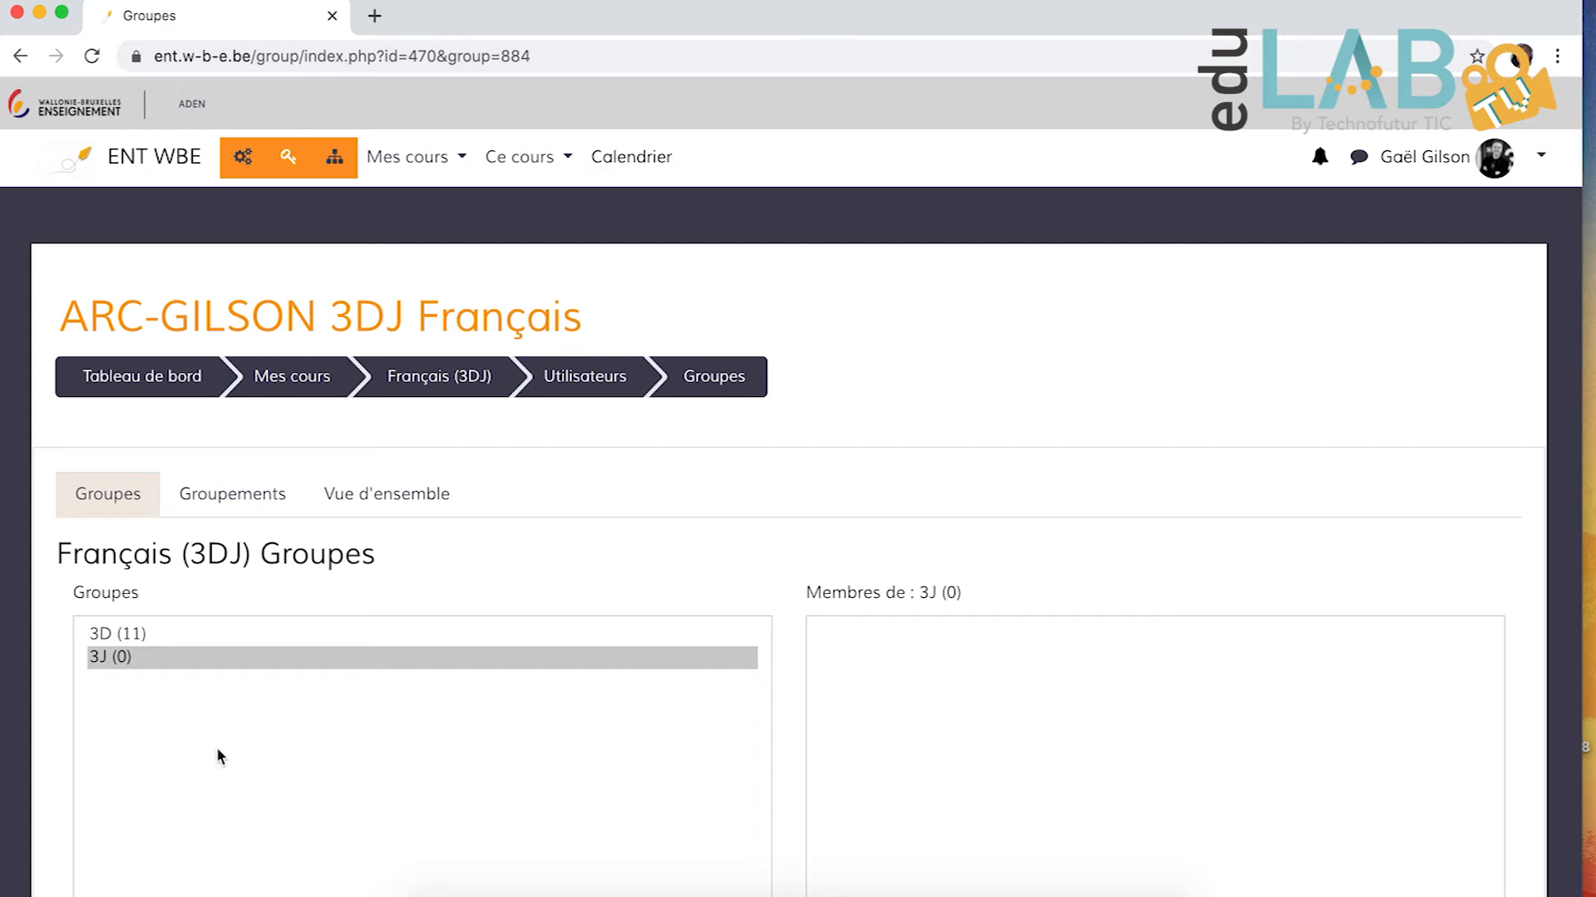
# - Go to the Français (3DJ) course page and show the group conversations in messaging
pyautogui.click(439, 380)
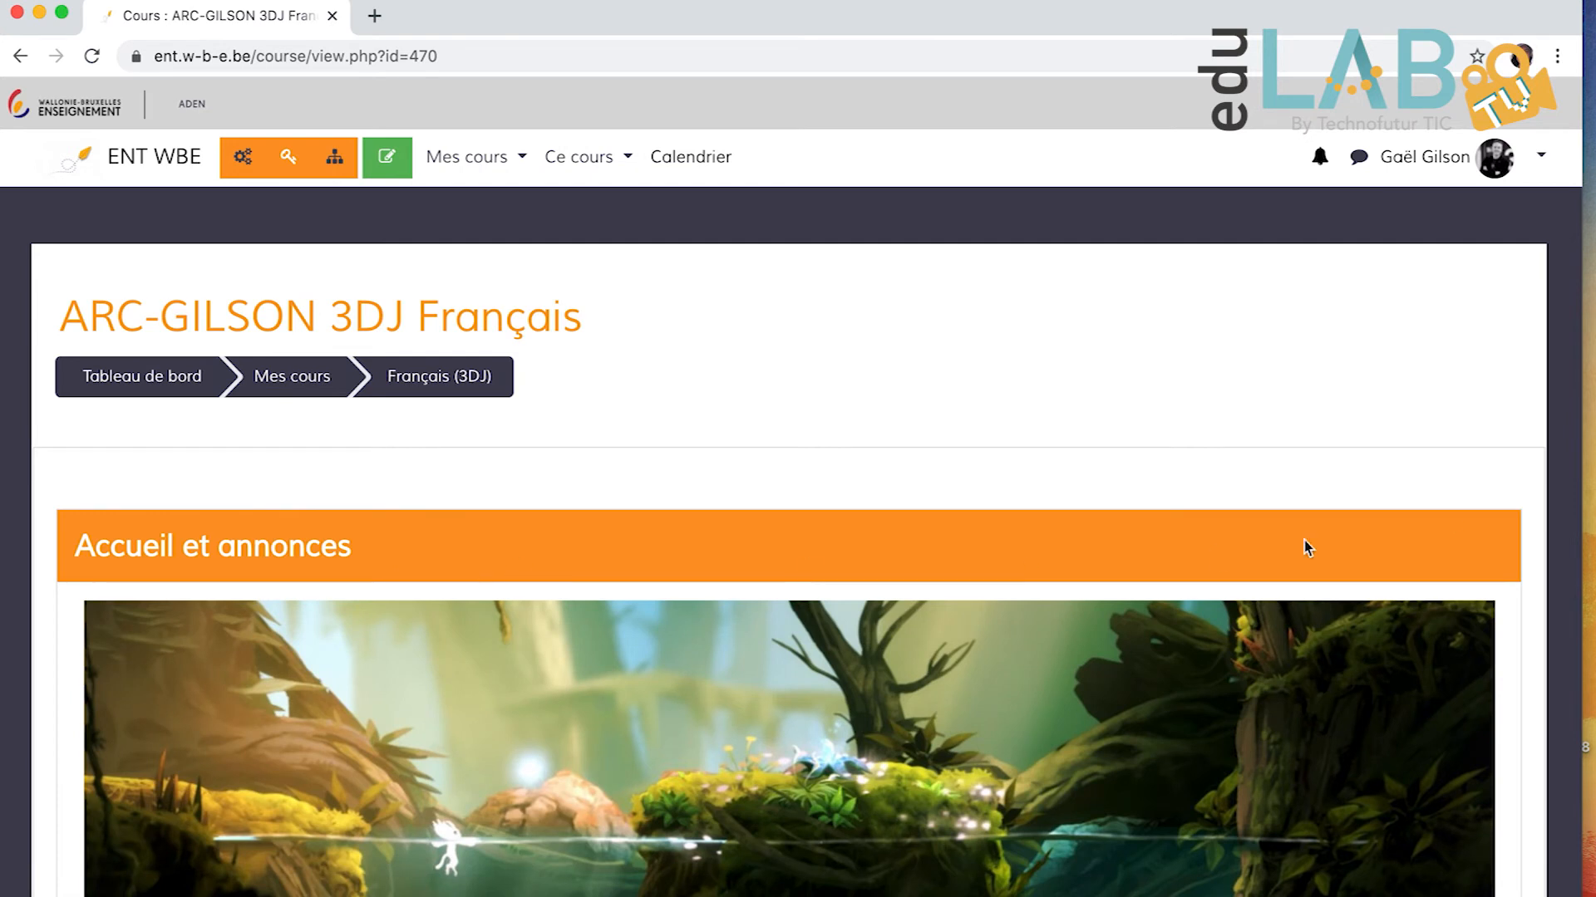
pyautogui.click(1357, 162)
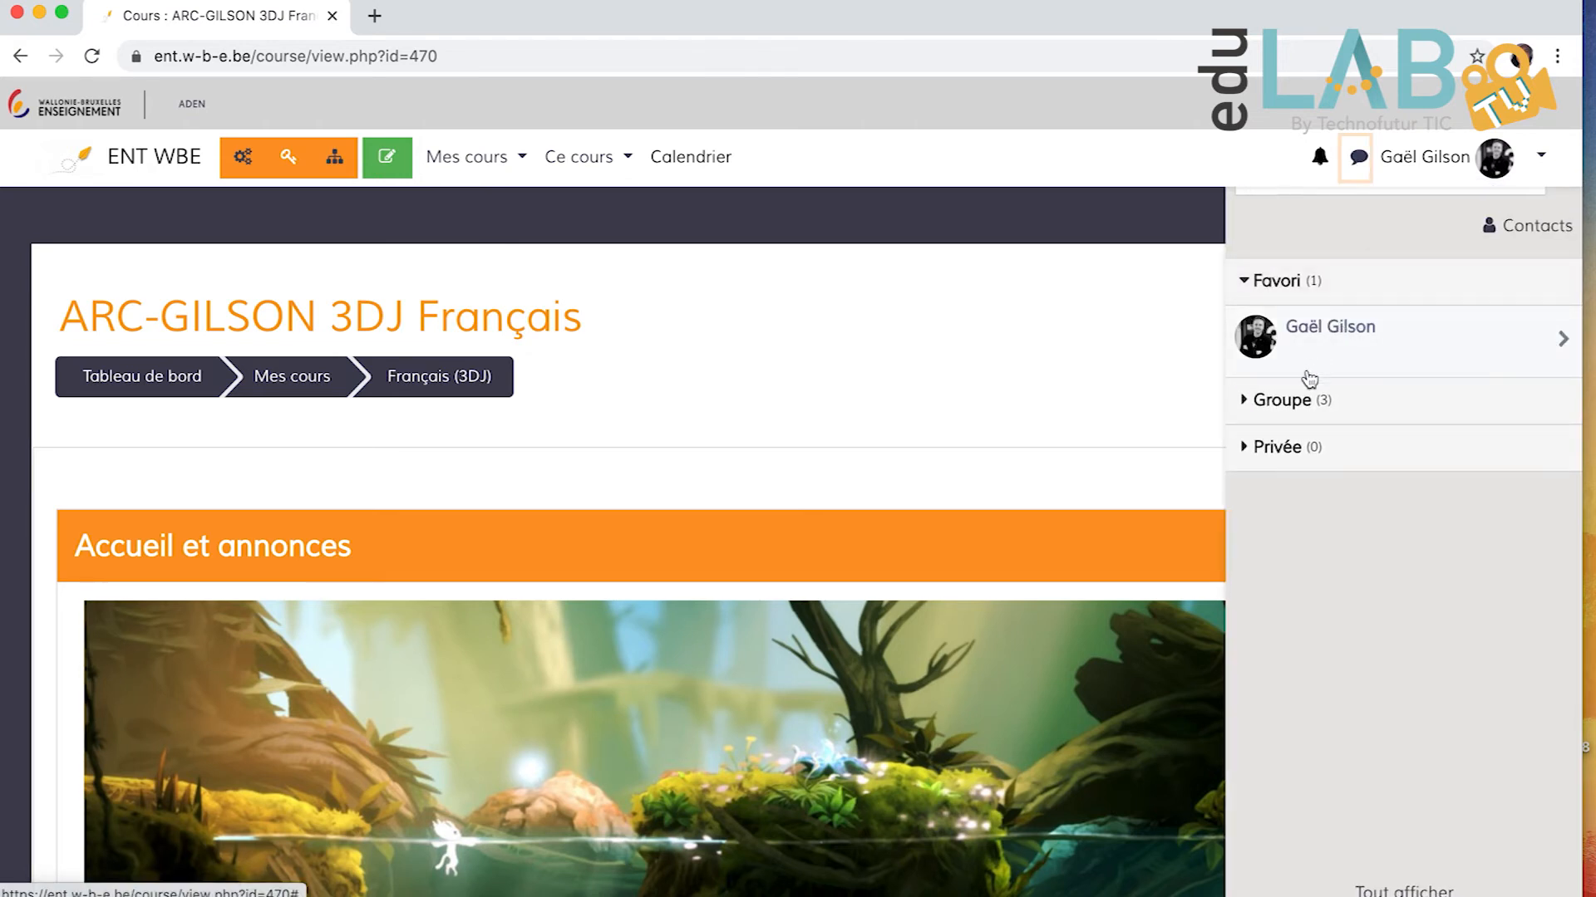
pyautogui.click(1249, 402)
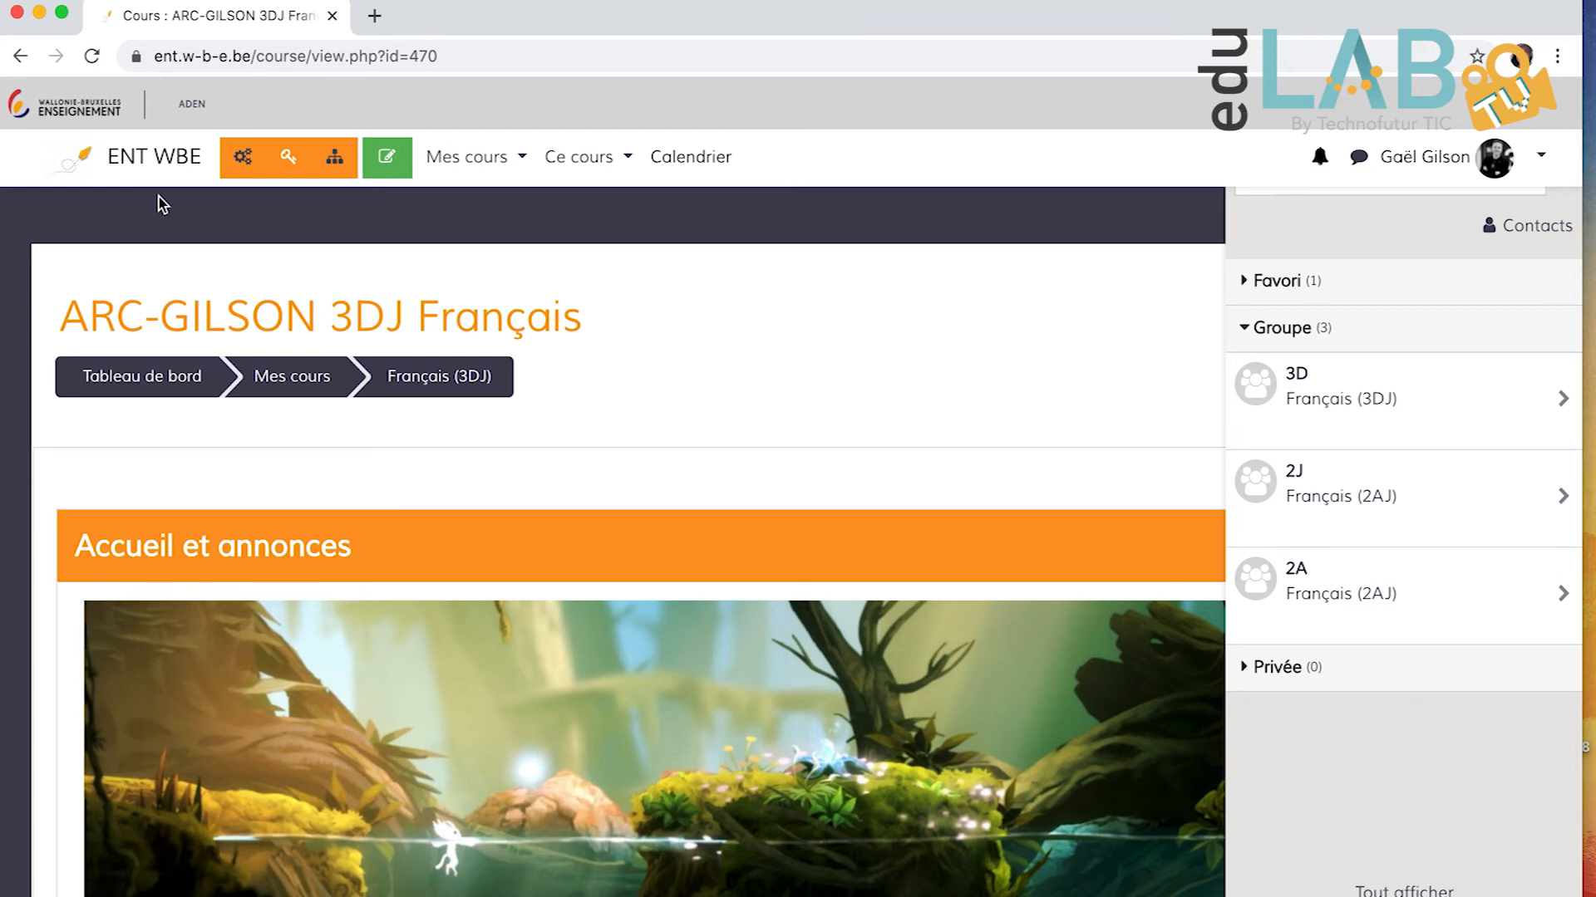
# - Open the settings of the course's Inscriptions faciles enrolment method and show its enrolment codes section
pyautogui.click(244, 166)
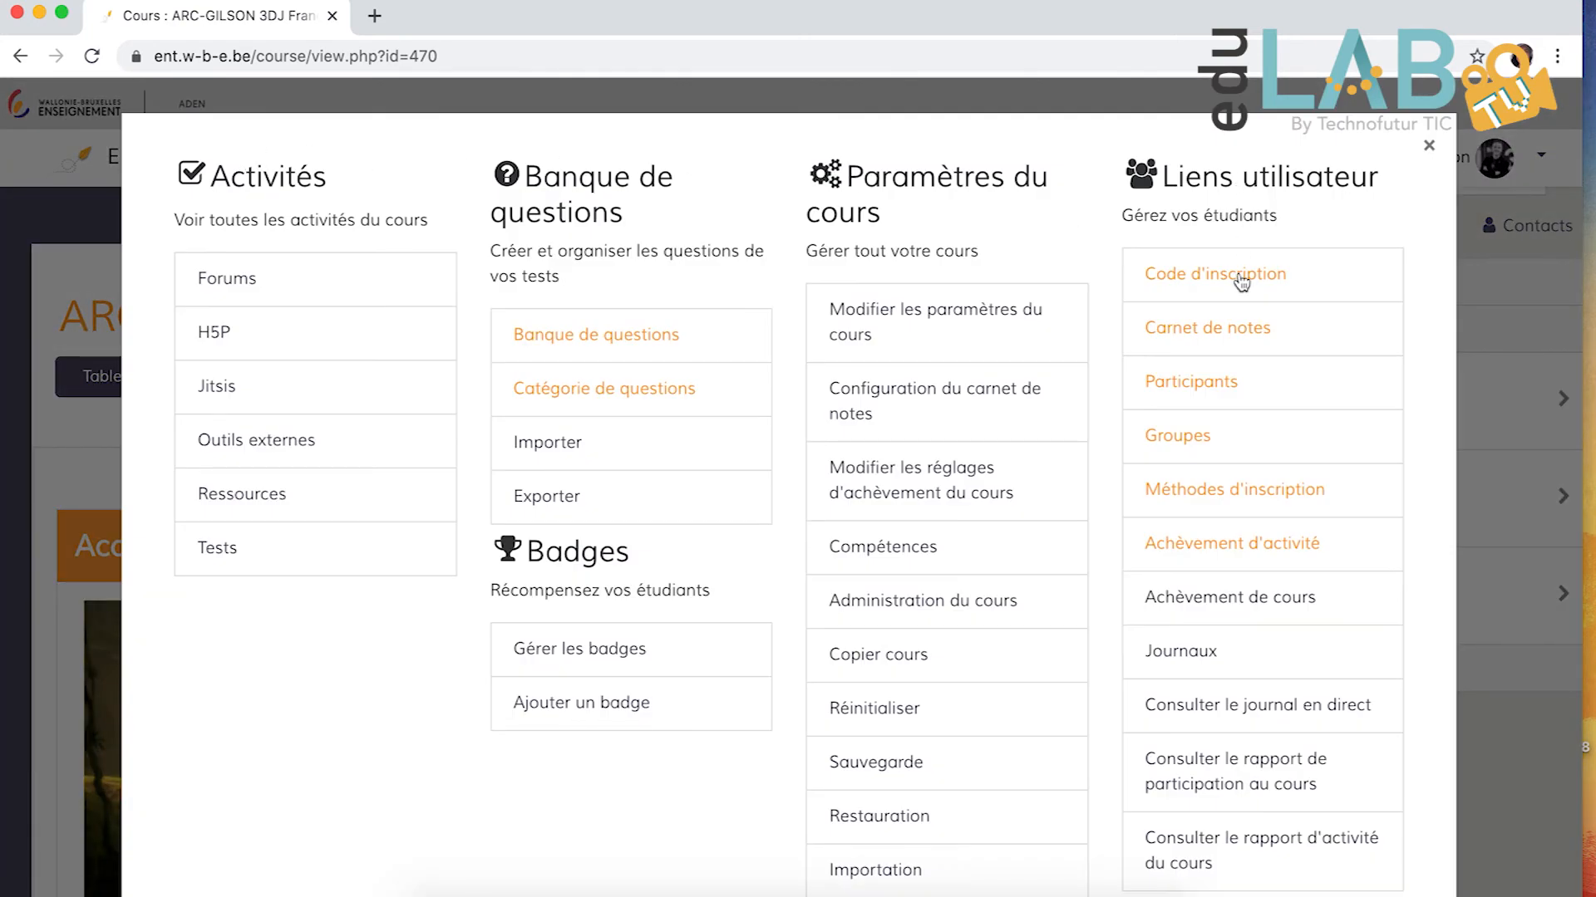
pyautogui.click(1191, 495)
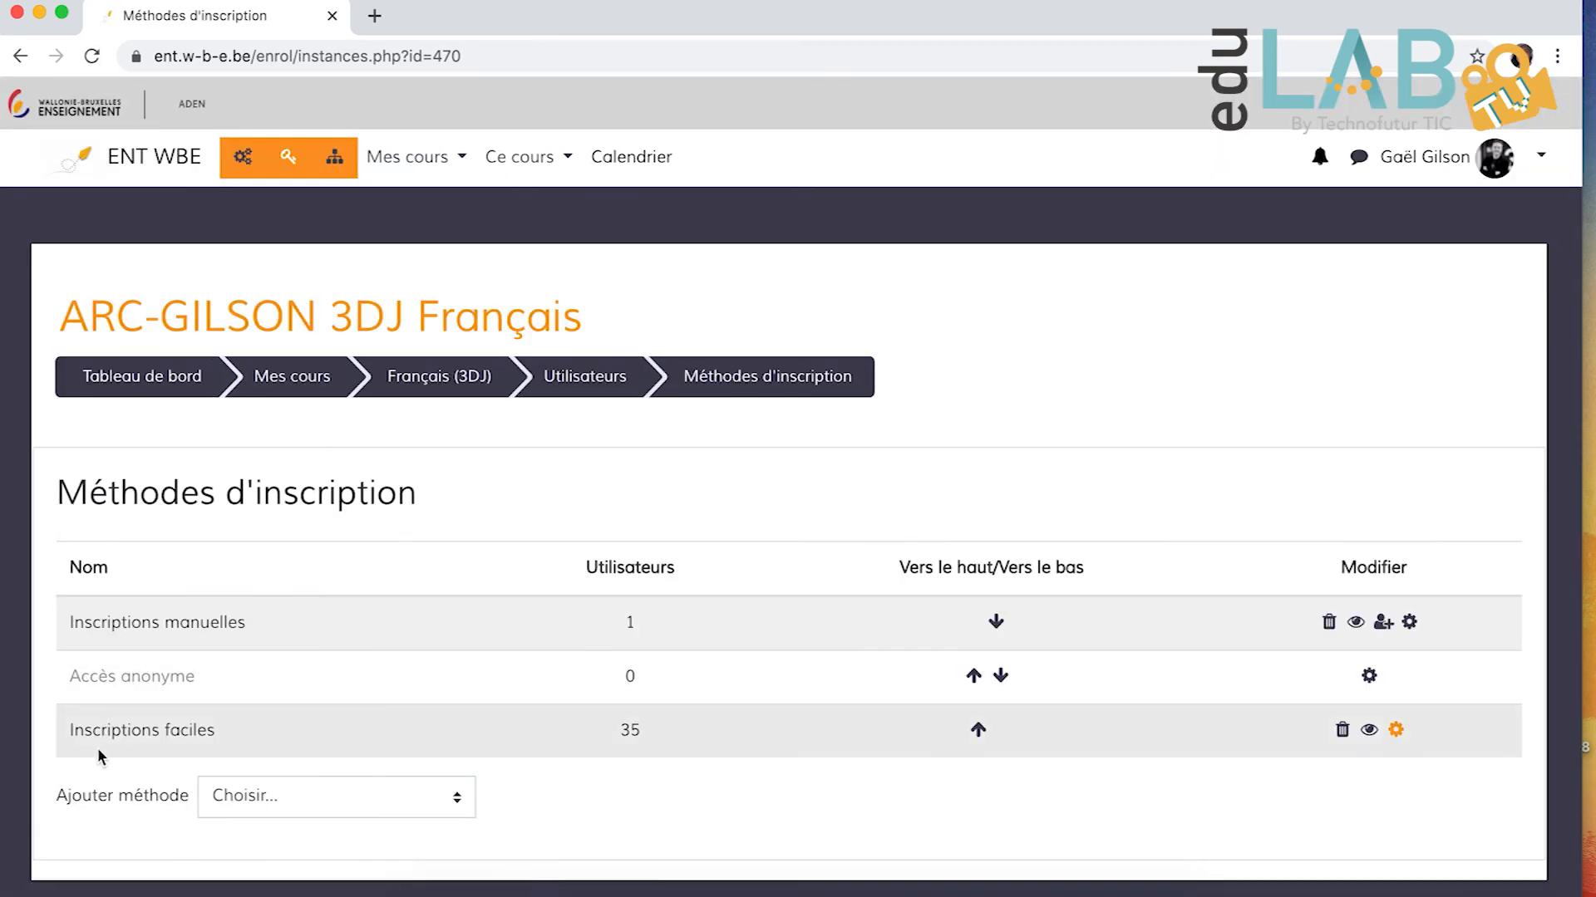
pyautogui.click(1395, 730)
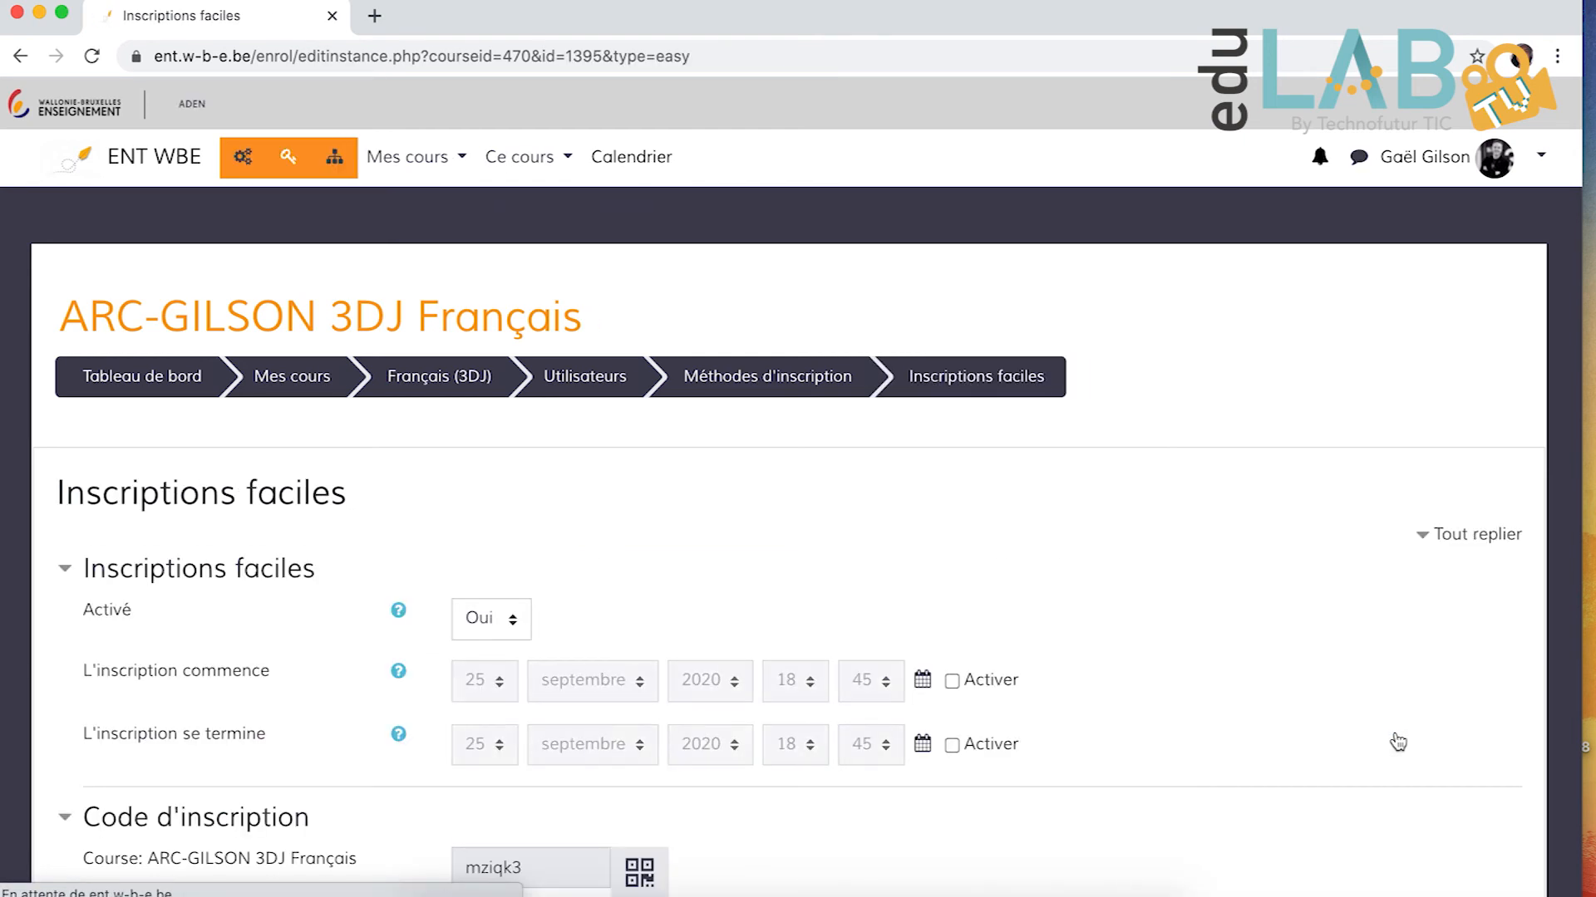
pyautogui.scroll(-5, 1136, 728)
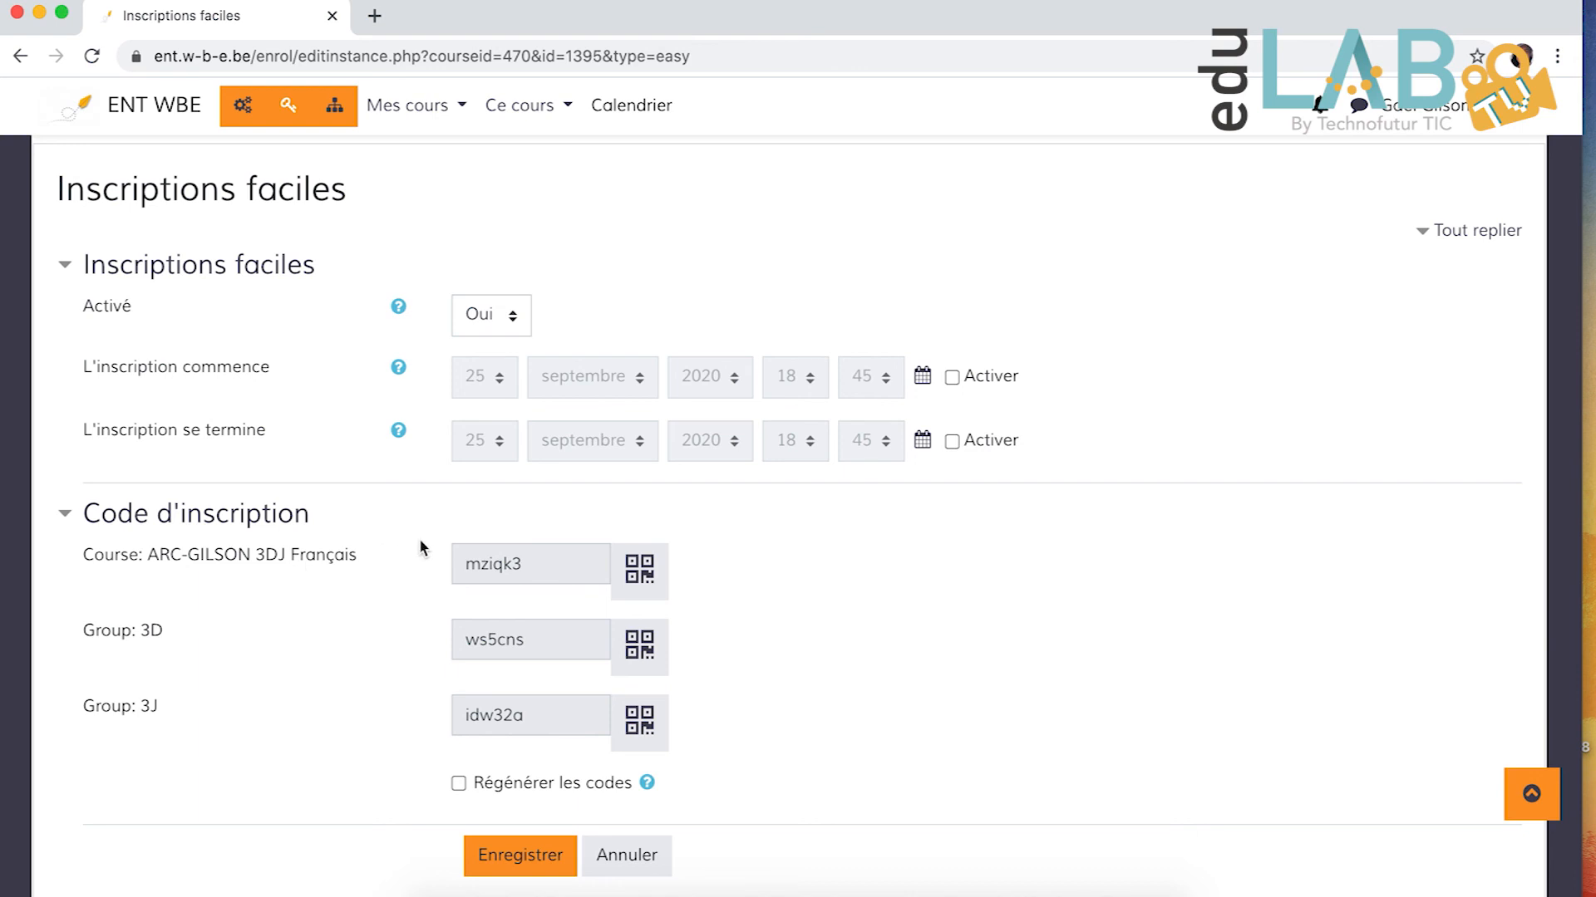
# - Highlight the enrolment code of group 3D, followed by the enrolment code of group 3J
pyautogui.moveTo(525, 640); pyautogui.dragTo(451, 644)
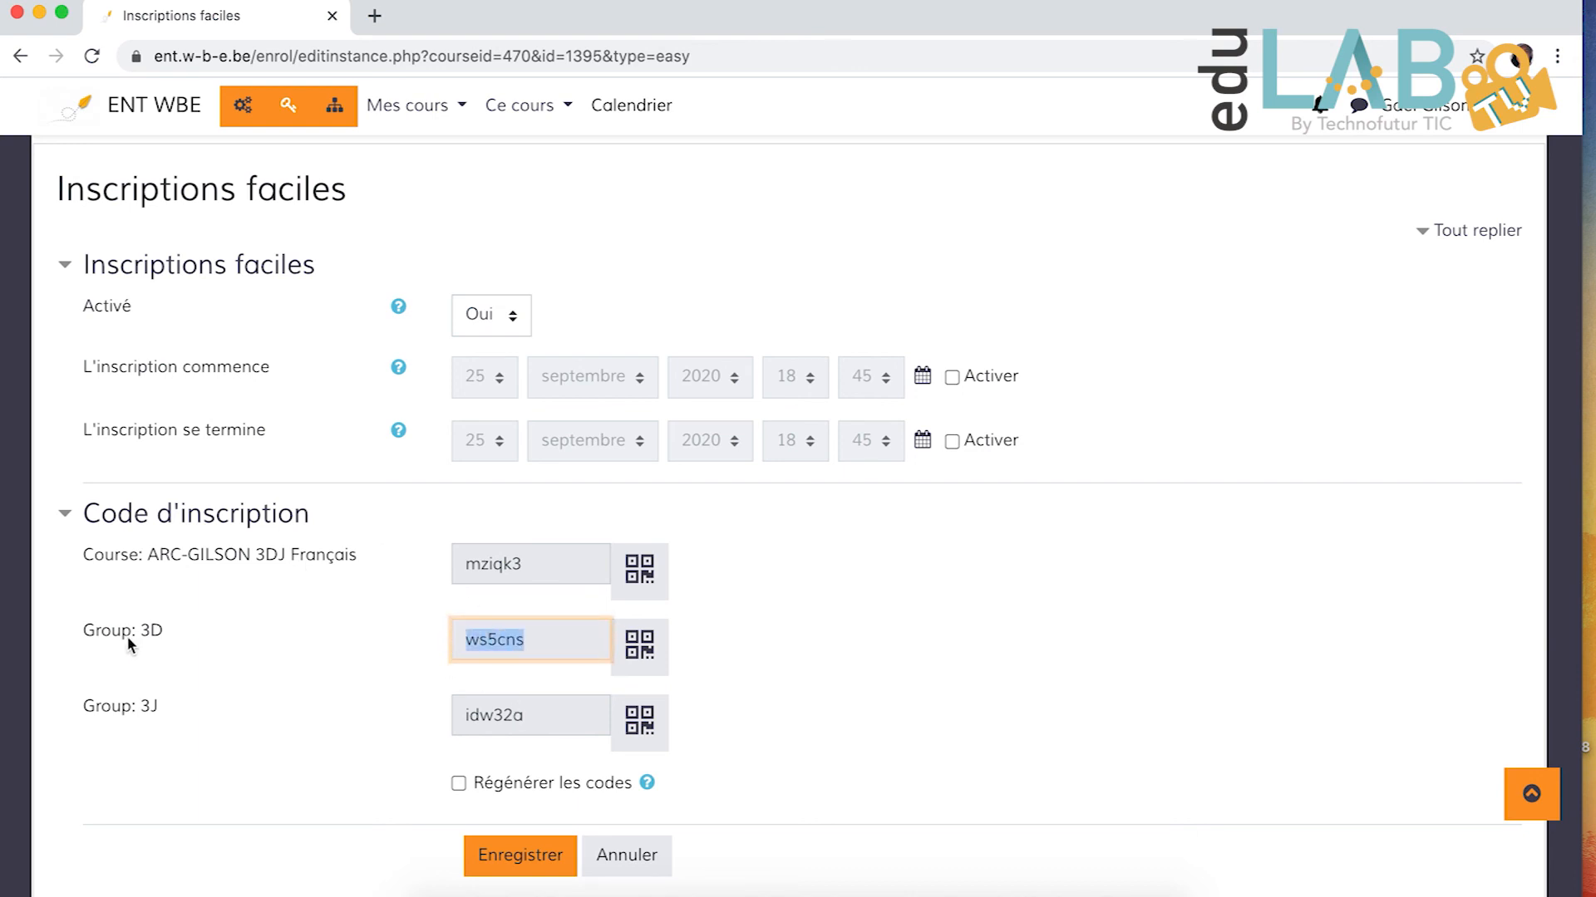
pyautogui.doubleClick(489, 720)
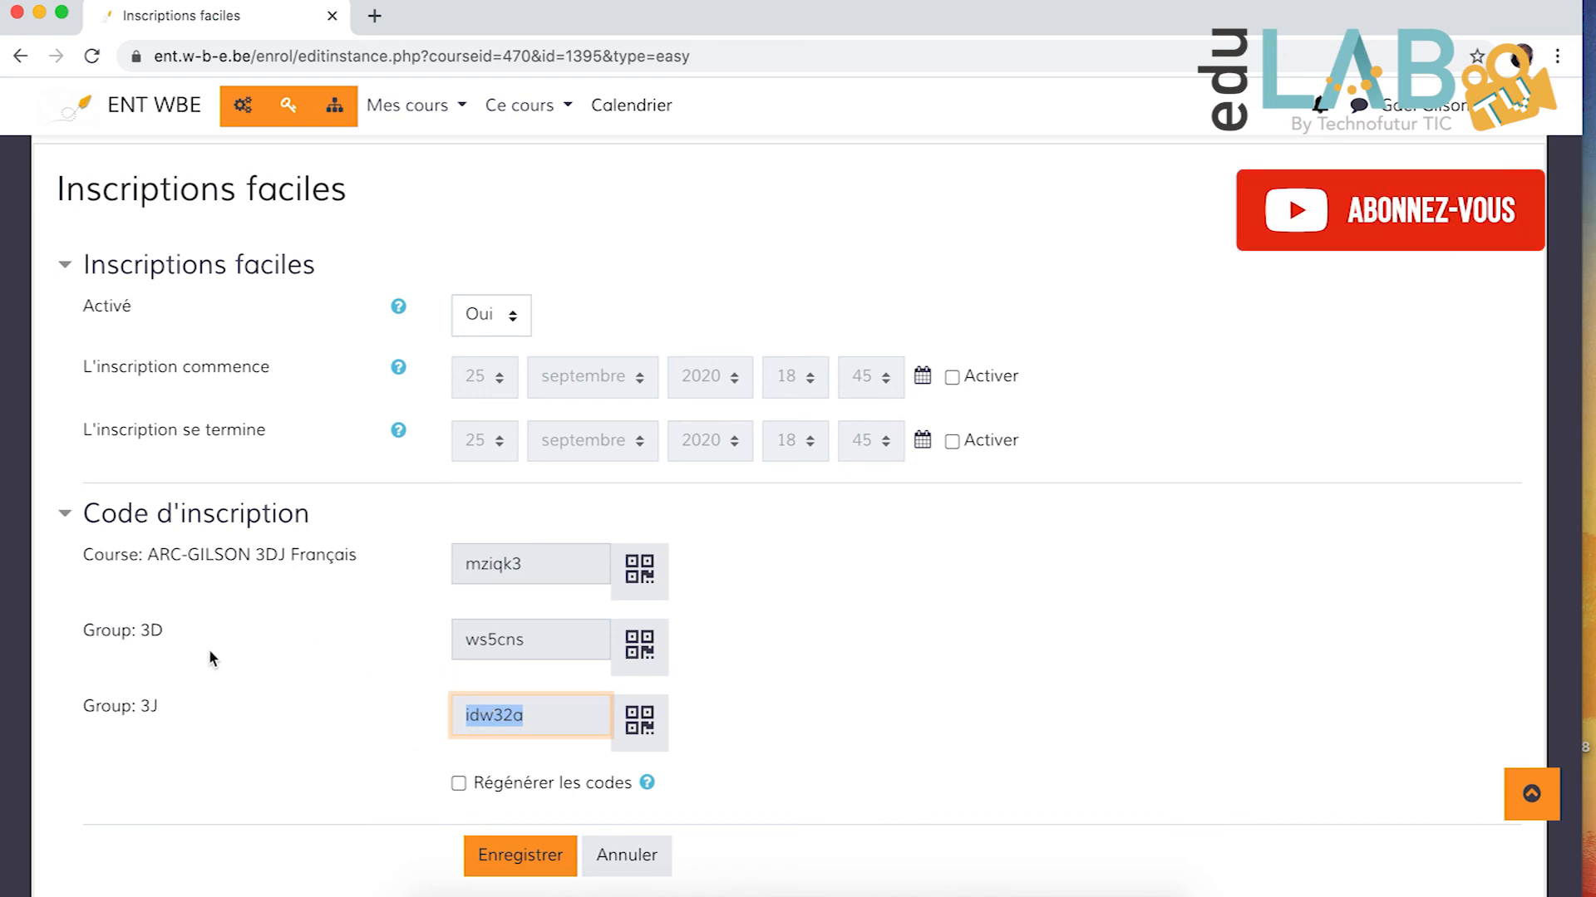
pyautogui.scroll(-1, 208, 650)
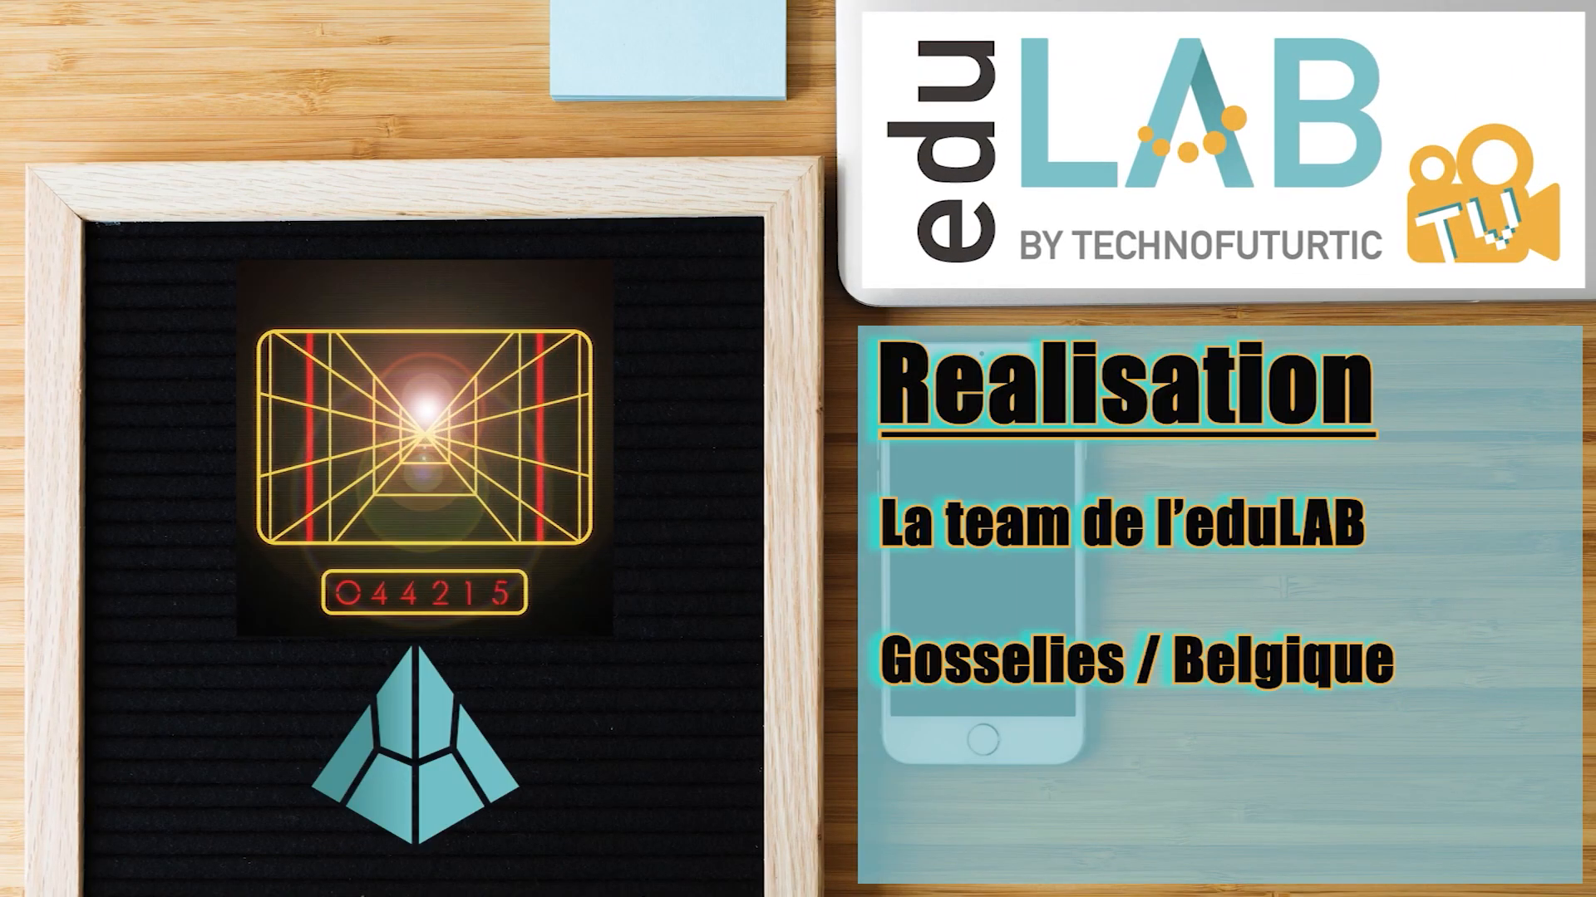